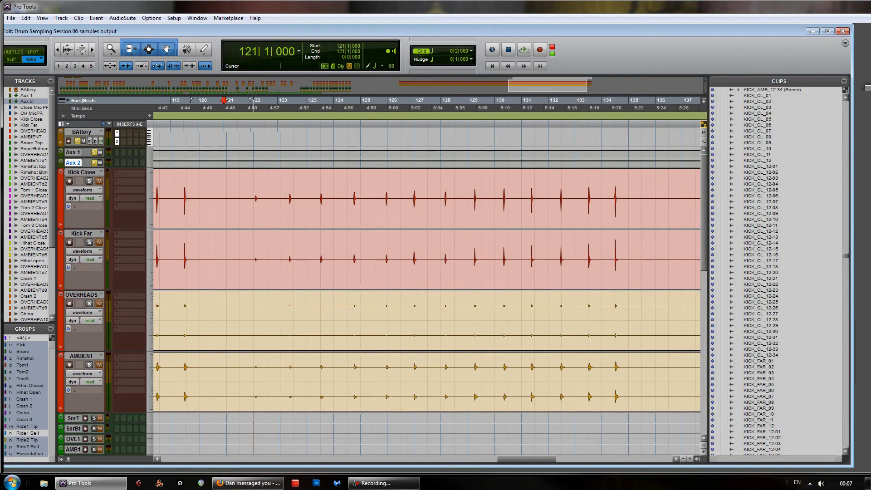
- Set the edit point at bar 120|3 and zoom out so the full KICK_CL_12-29 clips show
{"action": "left_click_drag", "start_coordinate": [528, 459], "coordinate": [530, 459]}
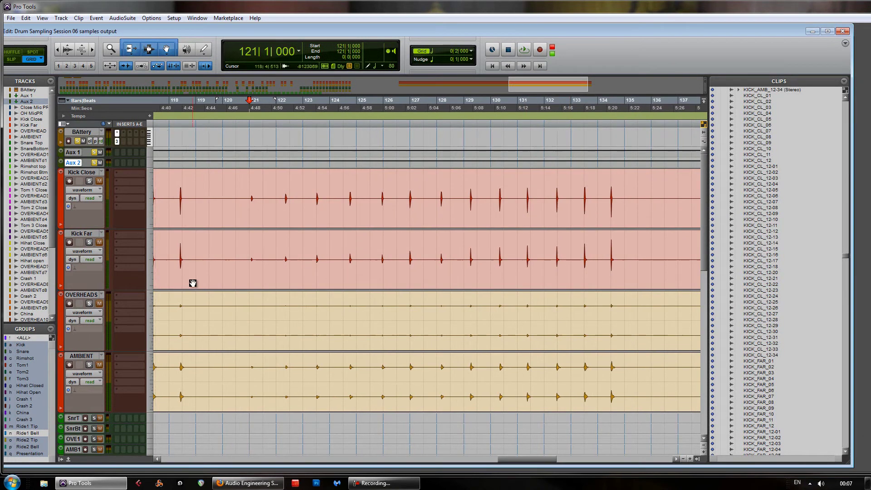
{"action": "left_click", "coordinate": [239, 191]}
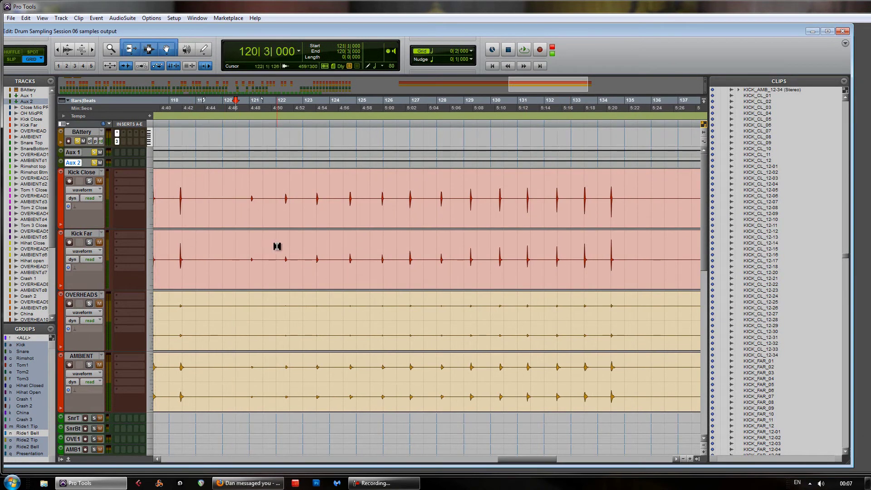
{"action": "key", "text": "ctrl+bracketleft"}
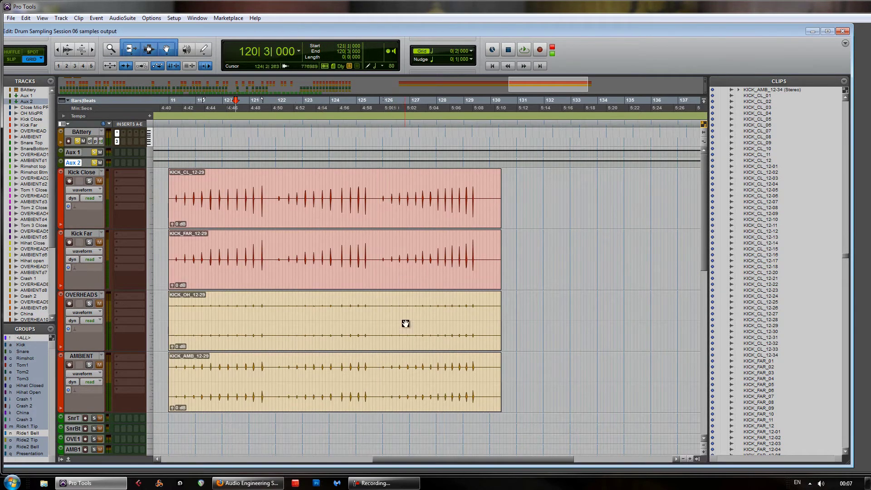
{"action": "left_click", "coordinate": [374, 225]}
{"action": "left_click", "coordinate": [75, 174]}
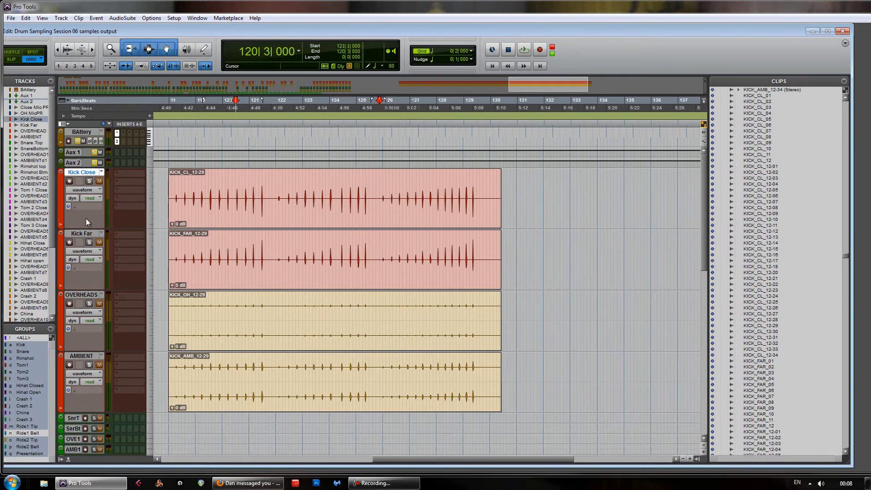
{"action": "left_click_drag", "start_coordinate": [396, 457], "coordinate": [468, 467]}
{"action": "key", "text": "space"}
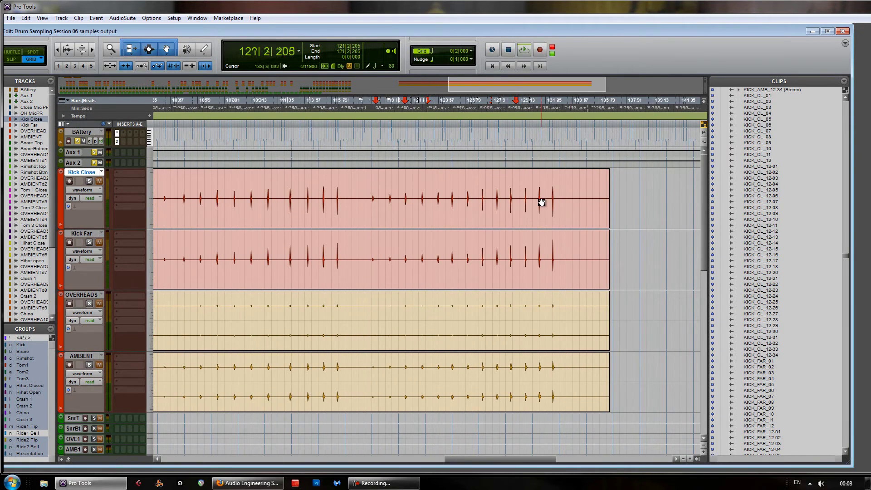
{"action": "left_click", "coordinate": [551, 198]}
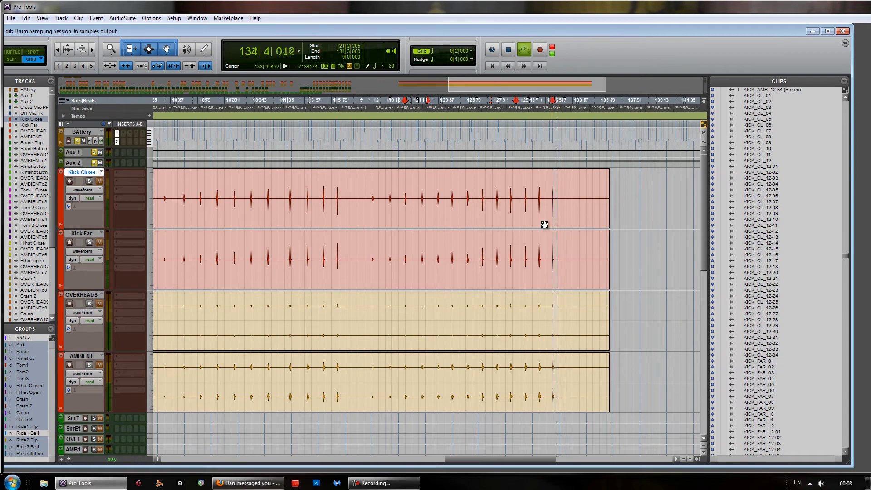
{"action": "key", "text": "space"}
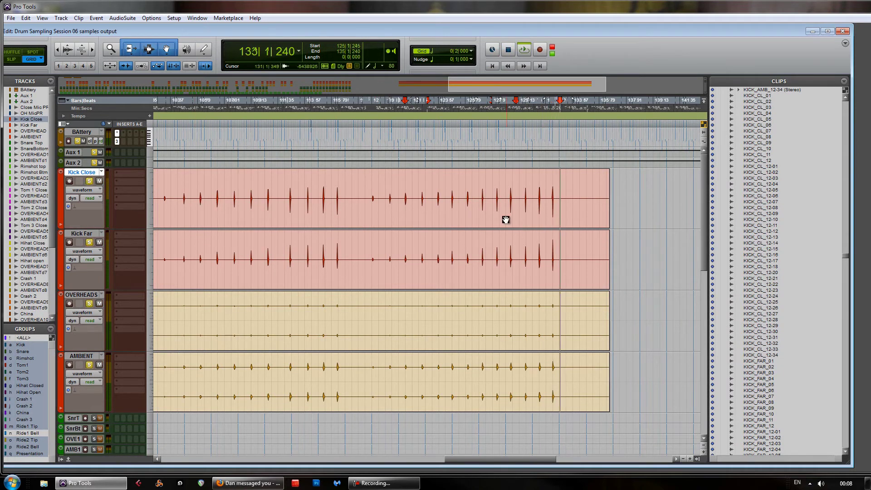
{"action": "left_click", "coordinate": [365, 191]}
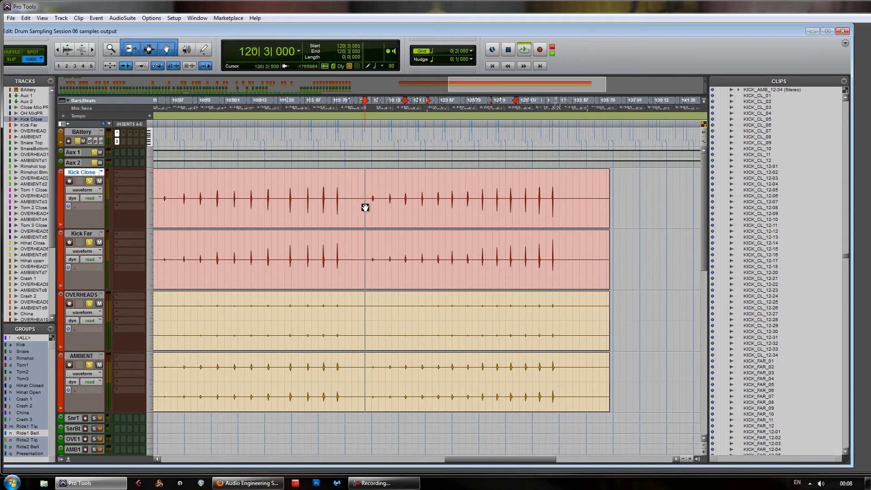
{"action": "left_click", "coordinate": [368, 349]}
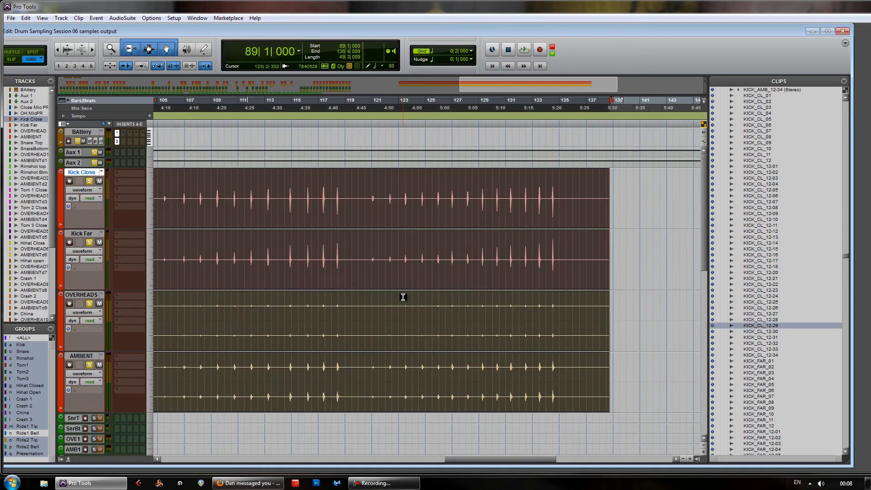
{"action": "key", "text": "ctrl+g"}
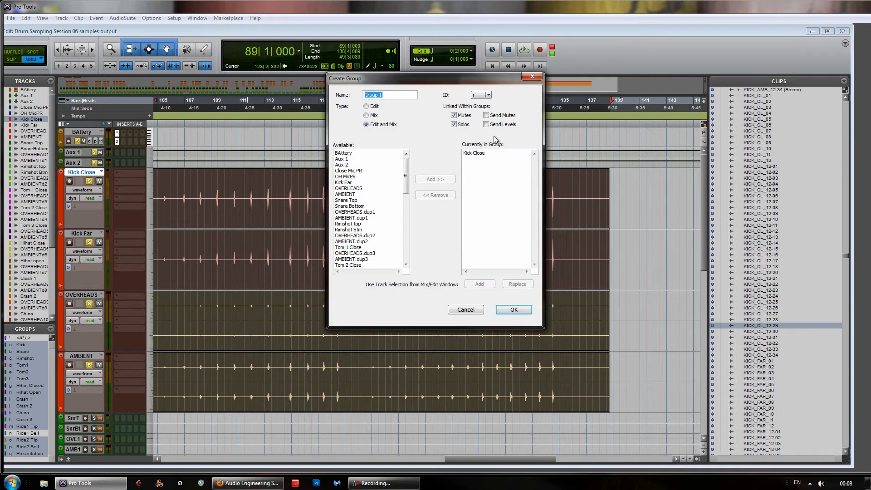
{"action": "left_click", "coordinate": [468, 309]}
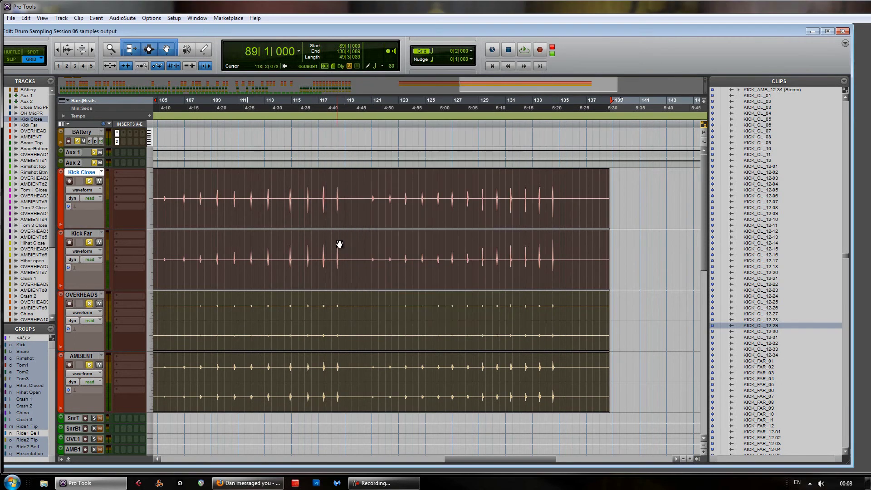
{"action": "left_click", "coordinate": [361, 189]}
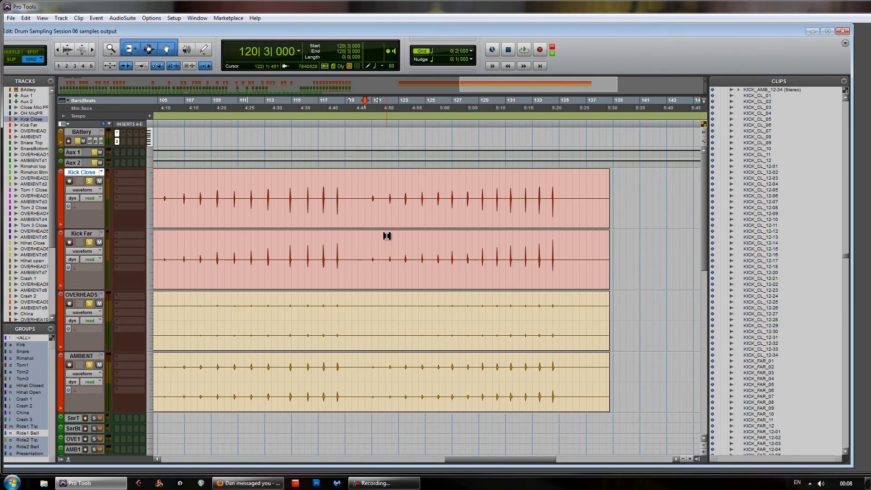
- Separate the grouped kick clips at each of the next four hits, producing clips up to 12-38
{"action": "key", "text": "Tab"}
{"action": "key", "text": "ctrl+e"}
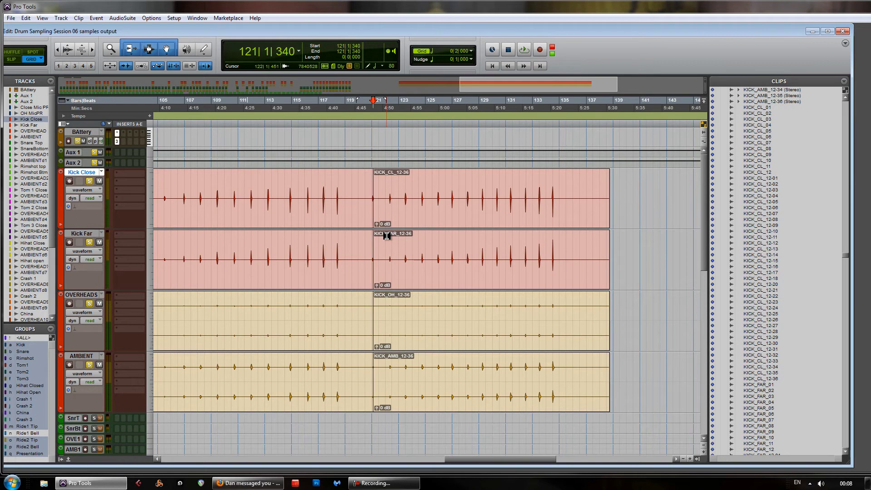
{"action": "key", "text": "Tab"}
{"action": "key", "text": "ctrl+e"}
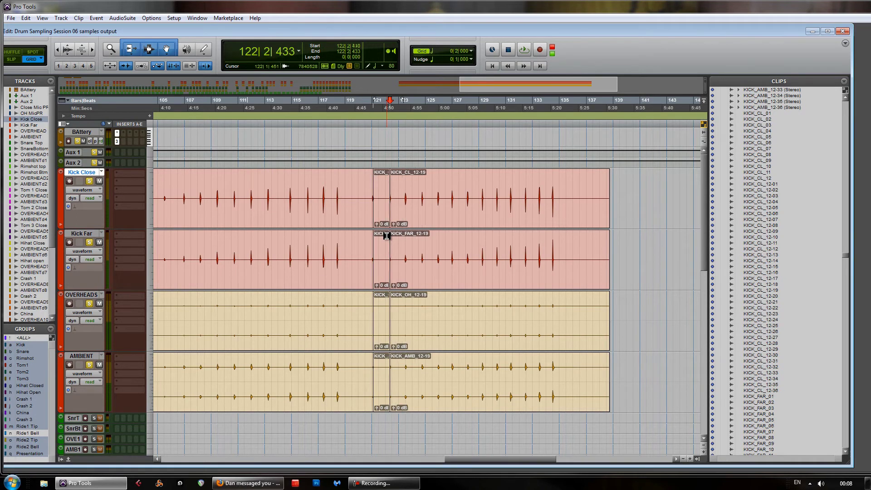
{"action": "key", "text": "Tab"}
{"action": "key", "text": "ctrl+e"}
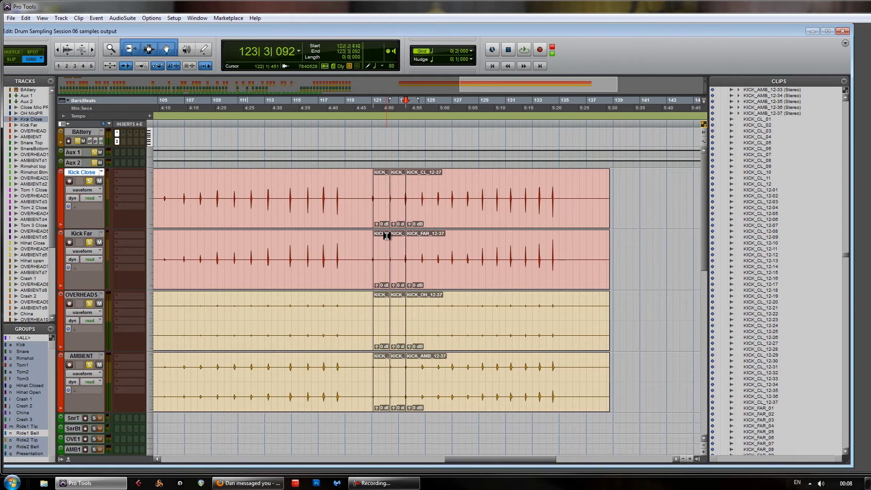
{"action": "key", "text": "Tab"}
{"action": "key", "text": "ctrl+e"}
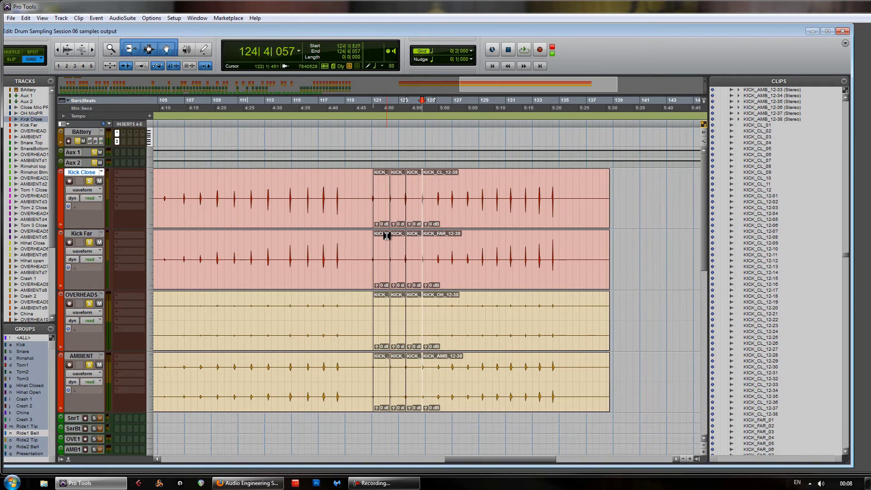
{"action": "left_click", "coordinate": [414, 208]}
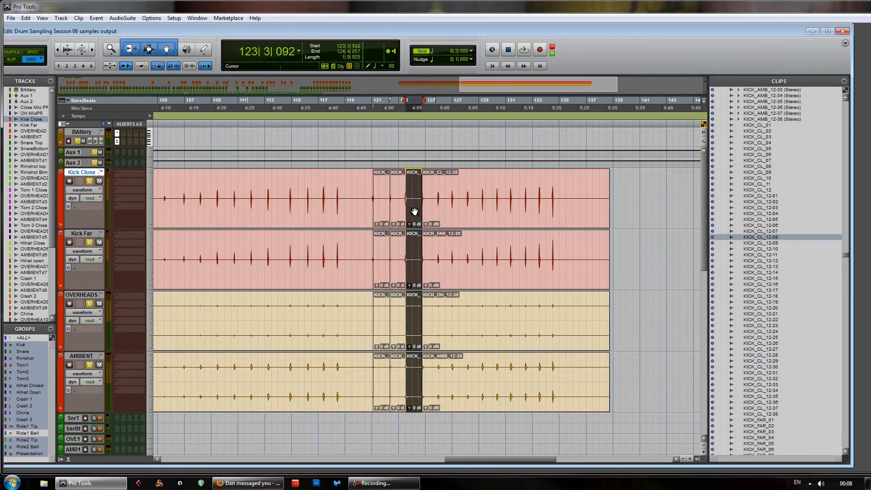
{"action": "left_click", "coordinate": [444, 434]}
- Zoom in on the earlier kick hits until the clip names are readable
{"action": "left_click_drag", "start_coordinate": [481, 458], "coordinate": [330, 451]}
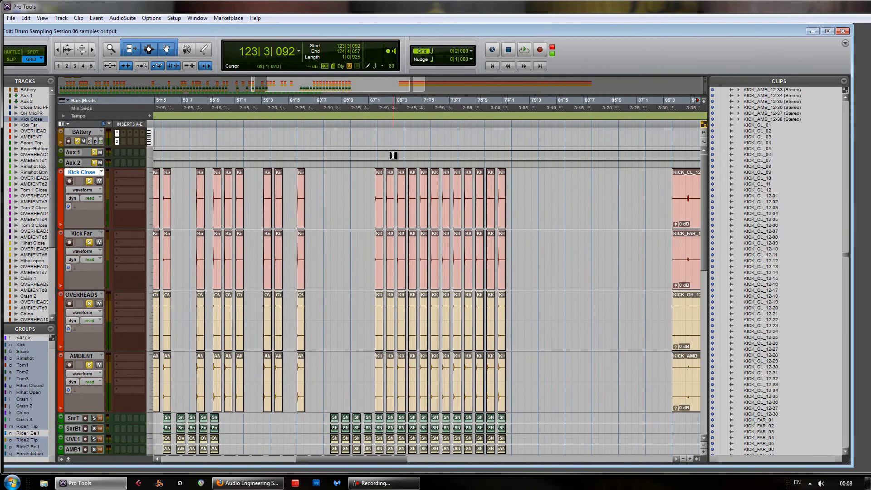
{"action": "left_click", "coordinate": [438, 126]}
{"action": "key", "text": "ctrl+bracketright"}
{"action": "key", "text": "ctrl+bracketright"}
{"action": "key", "text": "ctrl+bracketright"}
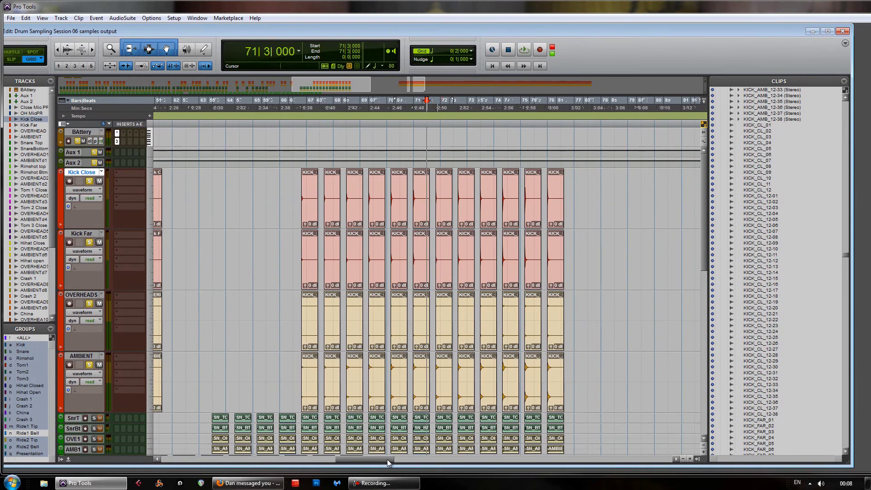
{"action": "left_click_drag", "start_coordinate": [373, 460], "coordinate": [375, 459]}
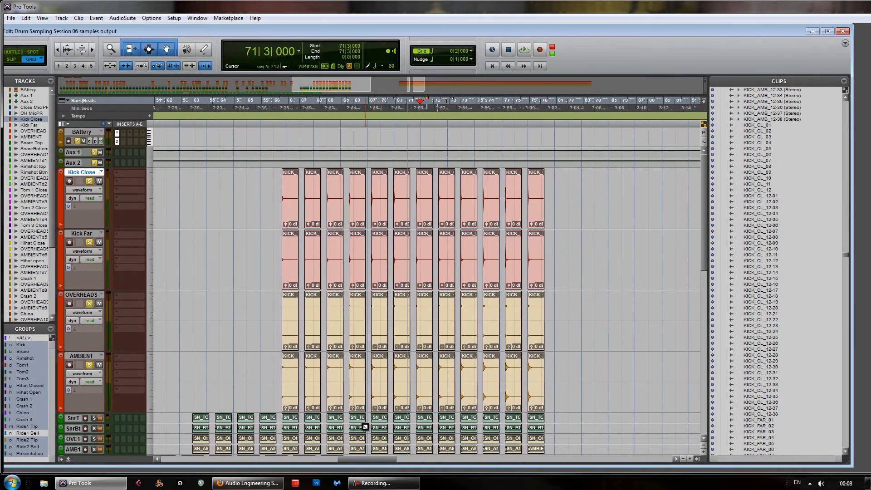
{"action": "key", "text": "ctrl+bracketright"}
- Select kick hits KICK_CL_03, 04, 08, 09, 01 and 12 in turn, then play KICK_CL_12
{"action": "left_click", "coordinate": [288, 218]}
{"action": "left_click", "coordinate": [323, 217]}
{"action": "left_click_drag", "start_coordinate": [357, 459], "coordinate": [361, 458]}
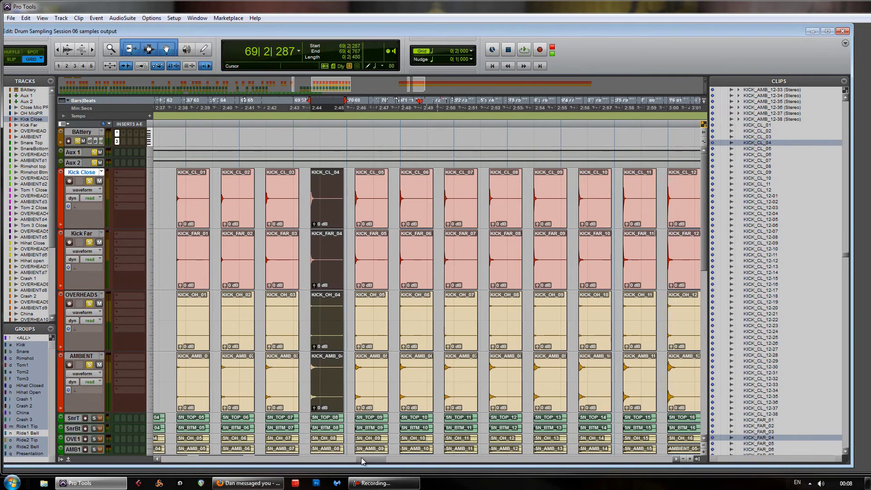
{"action": "left_click", "coordinate": [499, 222]}
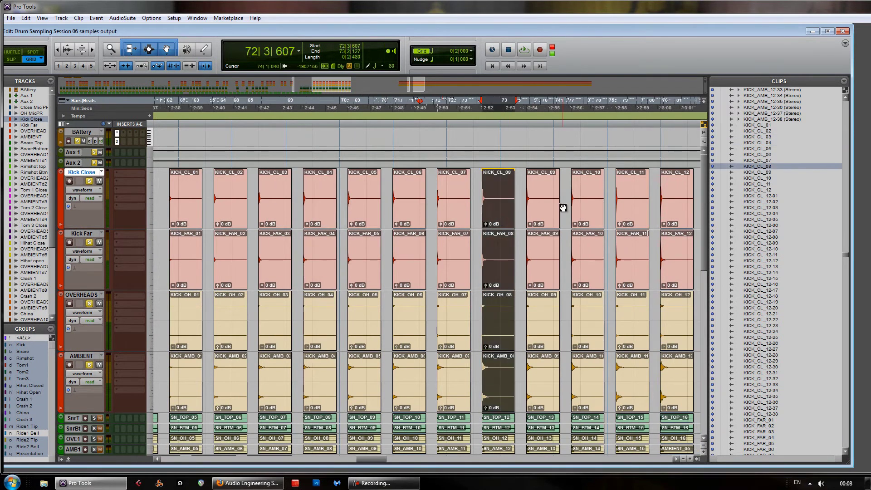
{"action": "left_click", "coordinate": [543, 220]}
{"action": "left_click", "coordinate": [192, 208]}
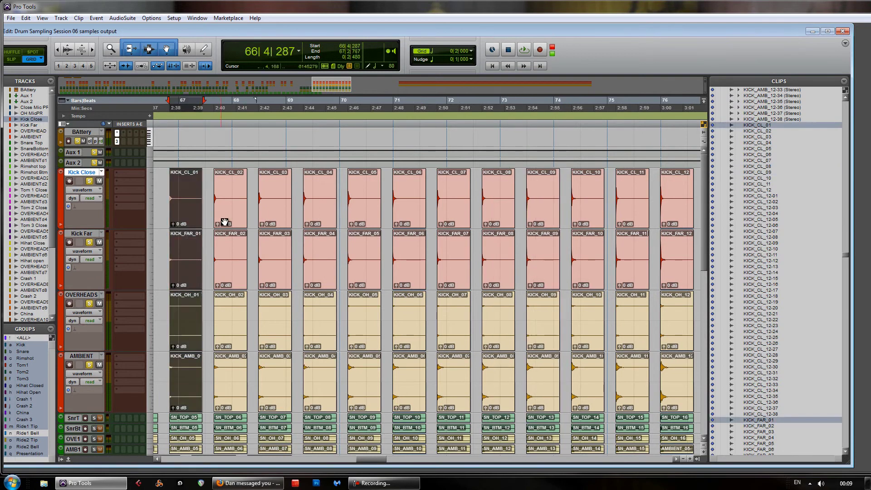
{"action": "left_click", "coordinate": [679, 204]}
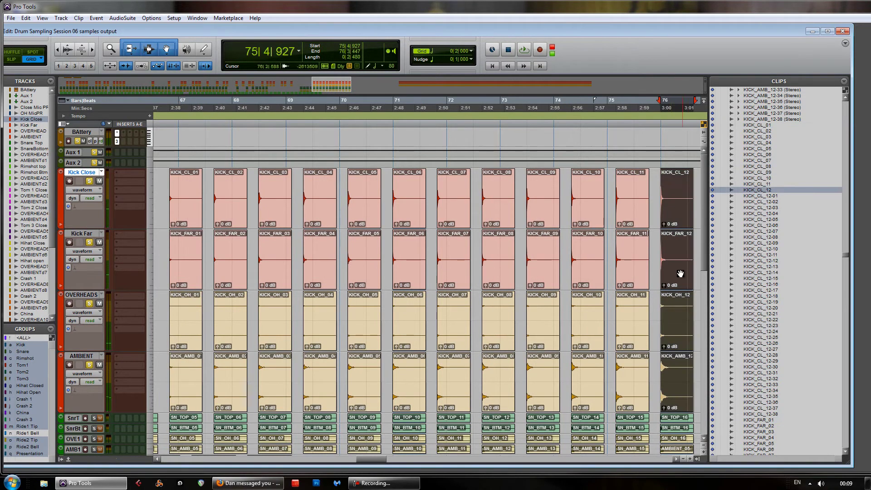
{"action": "key", "text": "space"}
{"action": "key", "text": "space"}
{"action": "left_click_drag", "start_coordinate": [377, 459], "coordinate": [377, 459]}
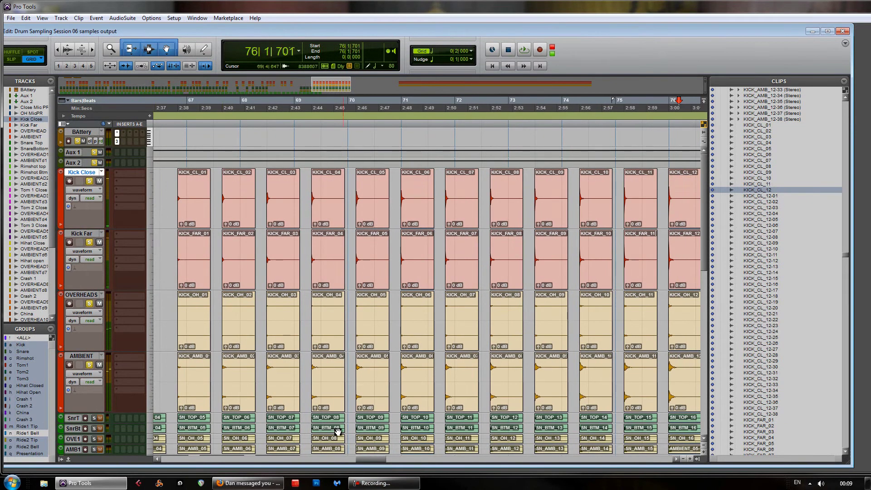
{"action": "double_click", "coordinate": [203, 215]}
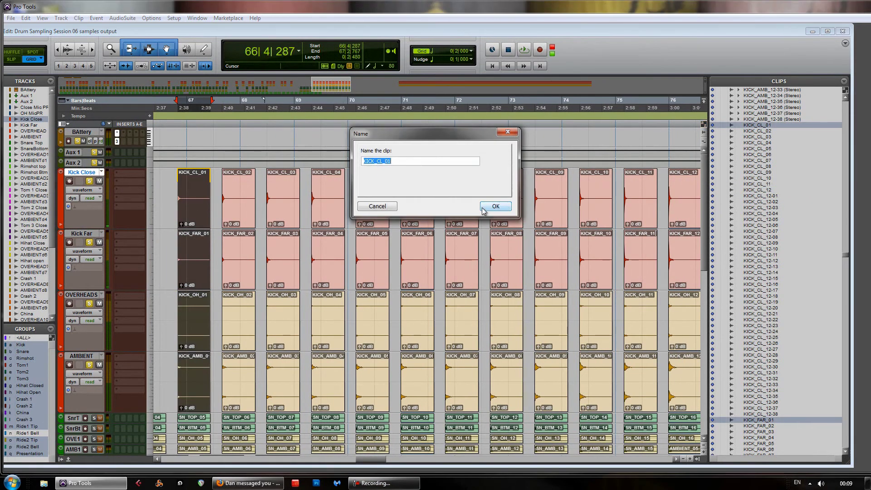
{"action": "left_click", "coordinate": [378, 206]}
{"action": "double_click", "coordinate": [681, 206]}
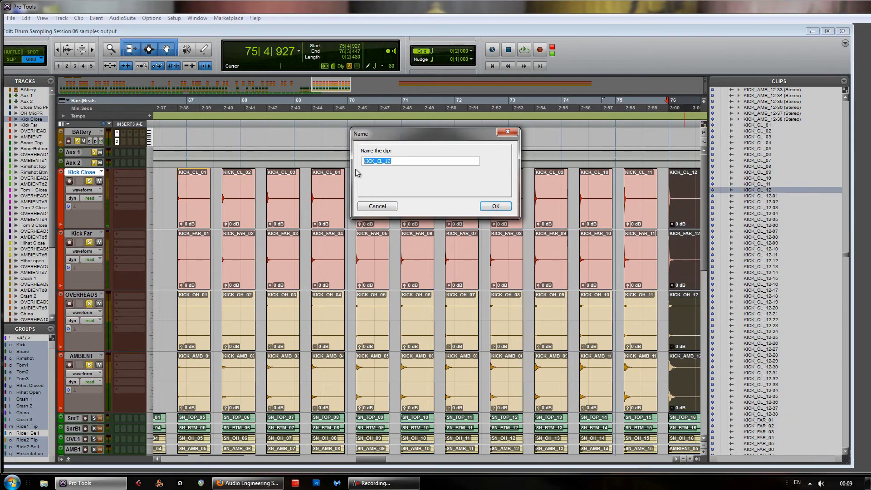
{"action": "left_click", "coordinate": [384, 204]}
{"action": "double_click", "coordinate": [184, 389]}
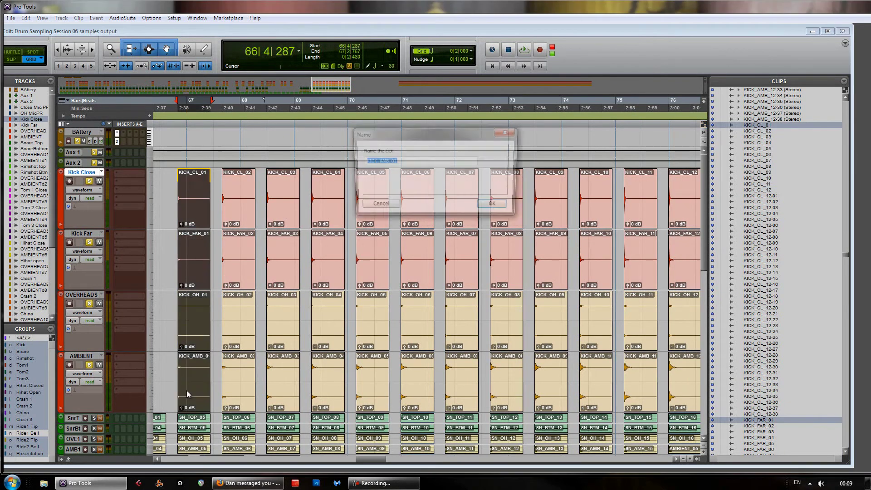
{"action": "left_click", "coordinate": [384, 205]}
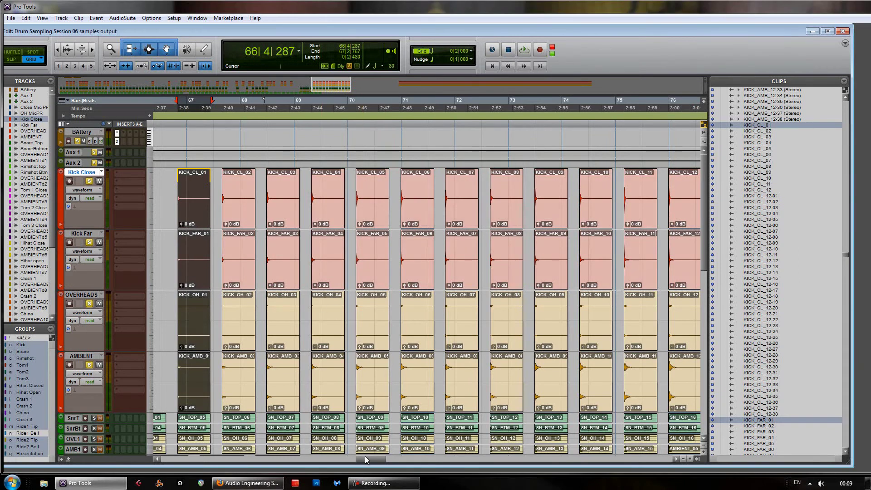
- Select kick hit columns 02 through 12 across the four kick tracks
{"action": "left_click_drag", "start_coordinate": [366, 461], "coordinate": [370, 460]}
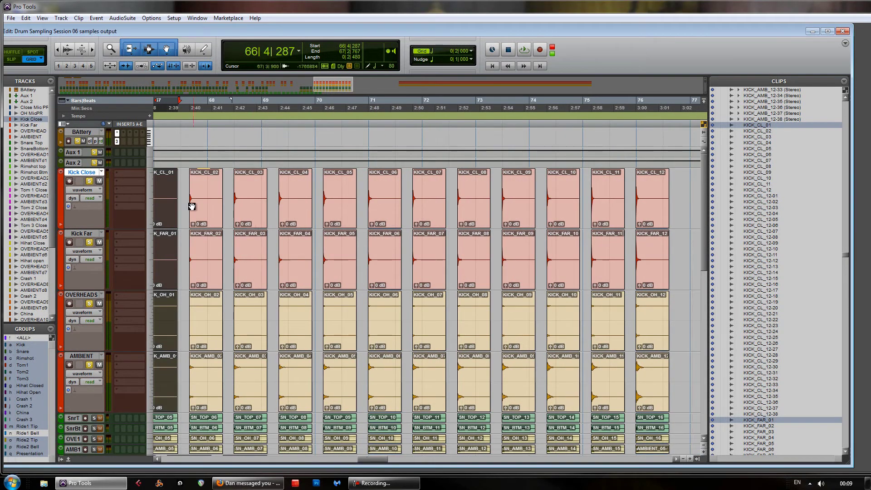
{"action": "left_click", "coordinate": [205, 210], "text": "shift"}
{"action": "left_click", "coordinate": [247, 211], "text": "shift"}
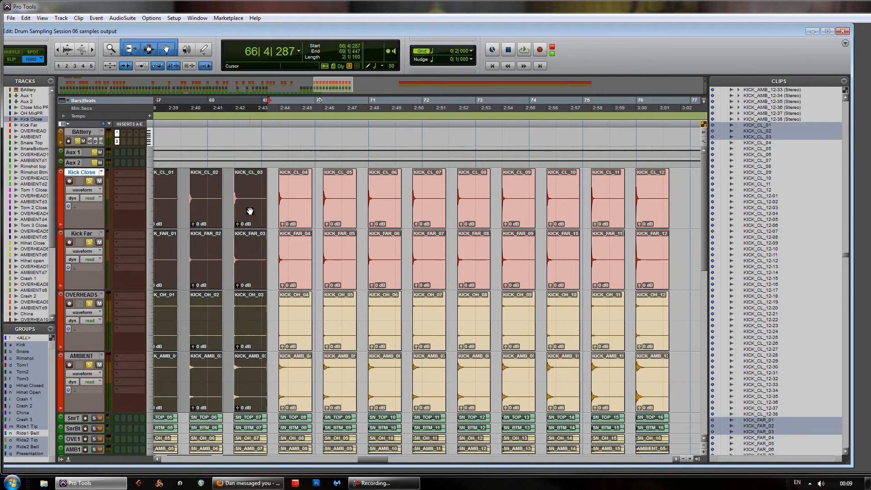
{"action": "left_click", "coordinate": [303, 213], "text": "shift"}
{"action": "left_click", "coordinate": [354, 217], "text": "shift"}
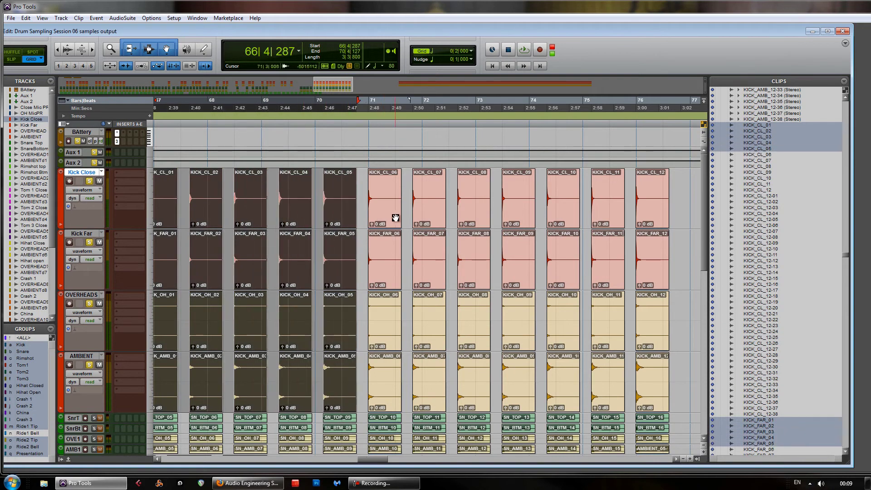
{"action": "left_click", "coordinate": [391, 217], "text": "shift"}
{"action": "left_click", "coordinate": [647, 218], "text": "shift"}
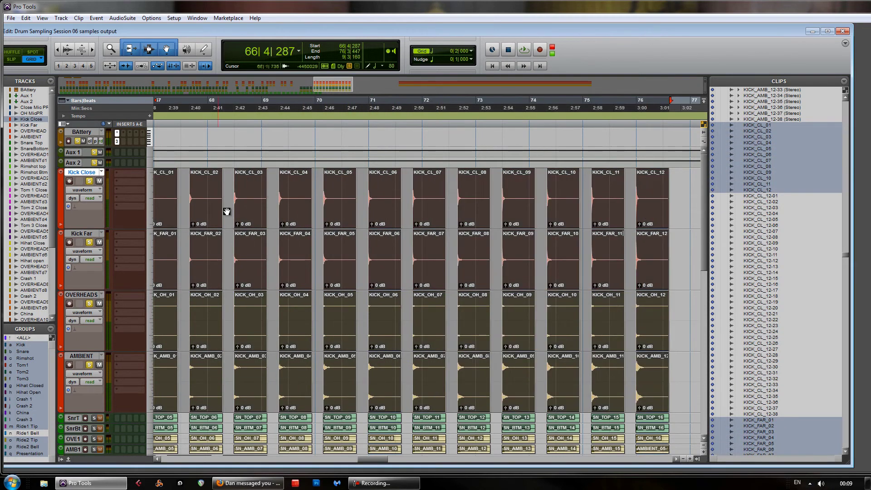
- Open Export Clips as Files, browse for a destination, cancel, and centre the Battery window
{"action": "left_click_drag", "start_coordinate": [383, 459], "coordinate": [379, 461]}
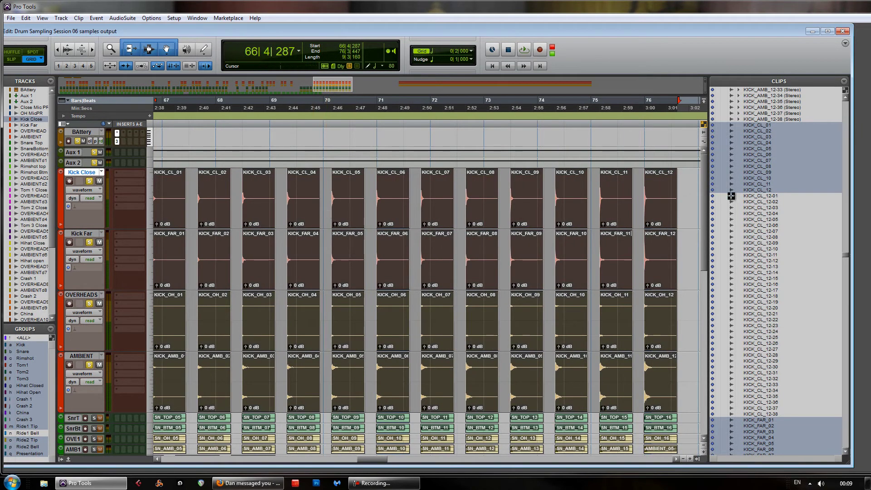
{"action": "right_click", "coordinate": [765, 156]}
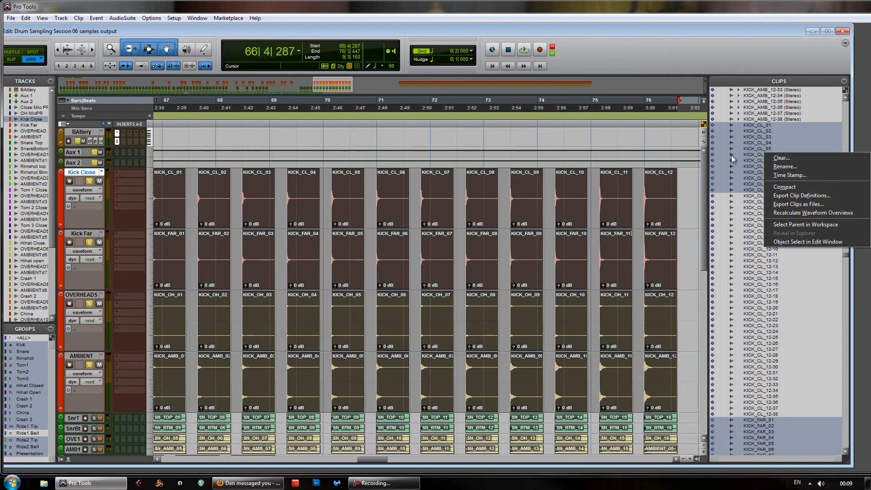
{"action": "left_click", "coordinate": [789, 204]}
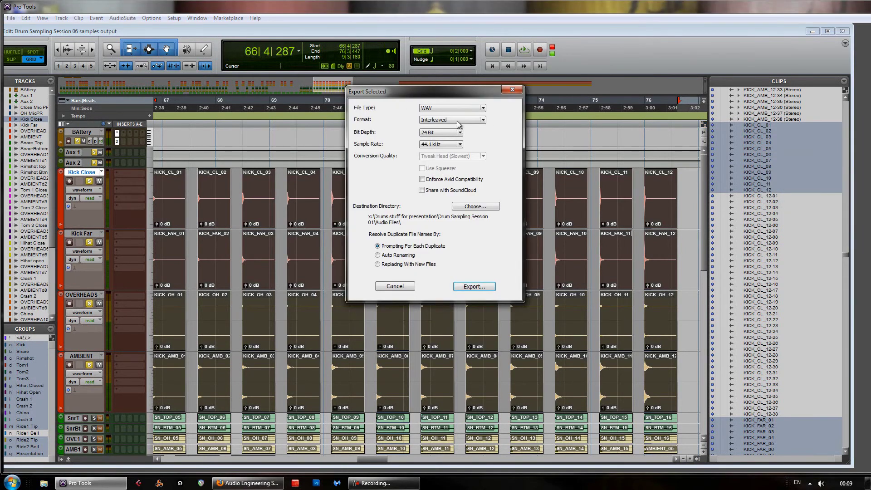
{"action": "left_click", "coordinate": [466, 212]}
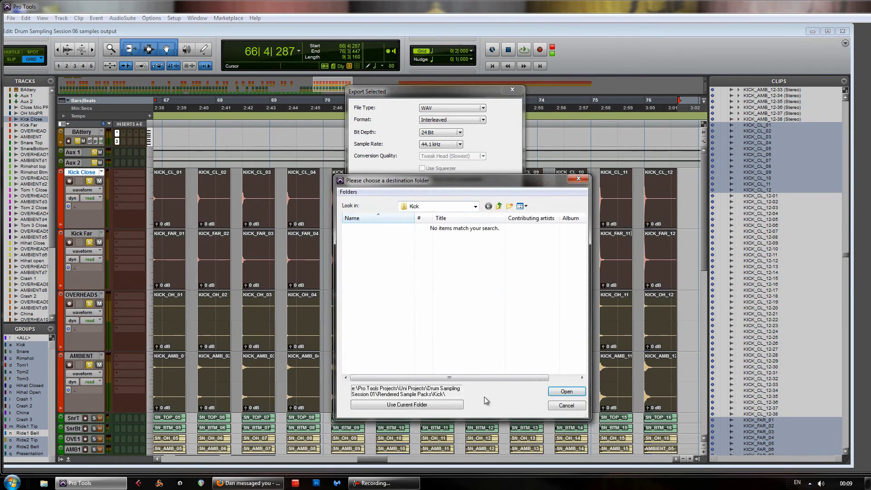
{"action": "left_click", "coordinate": [557, 407]}
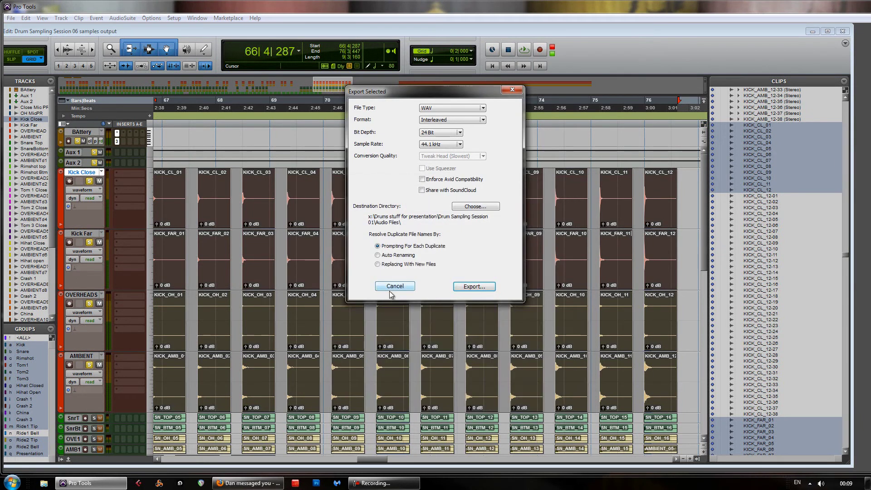
{"action": "left_click", "coordinate": [389, 290]}
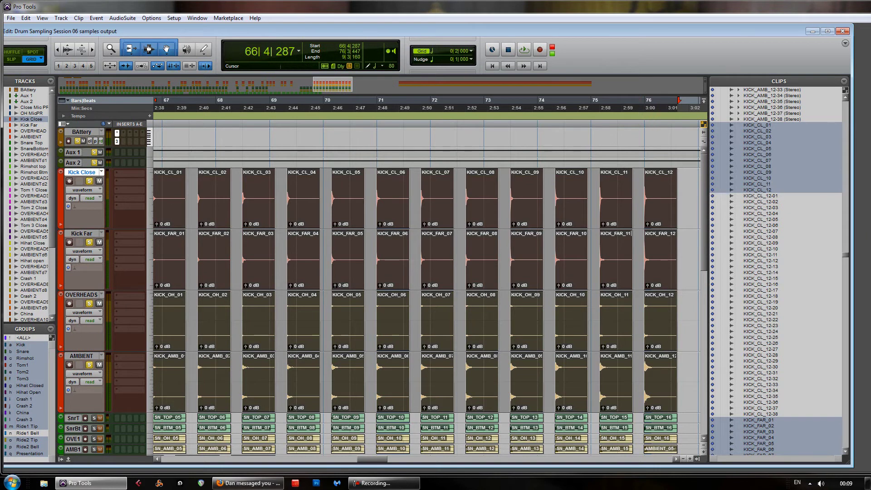
{"action": "left_click_drag", "start_coordinate": [674, 129], "coordinate": [396, 98]}
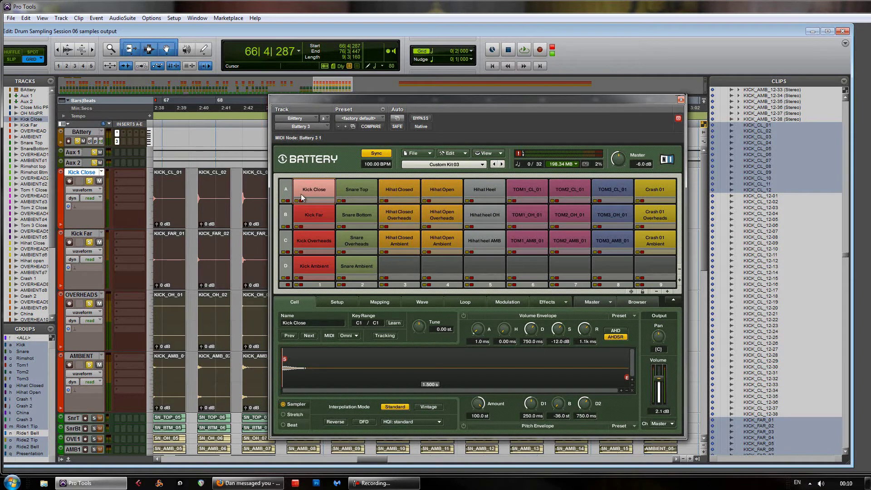
{"action": "left_click", "coordinate": [321, 190]}
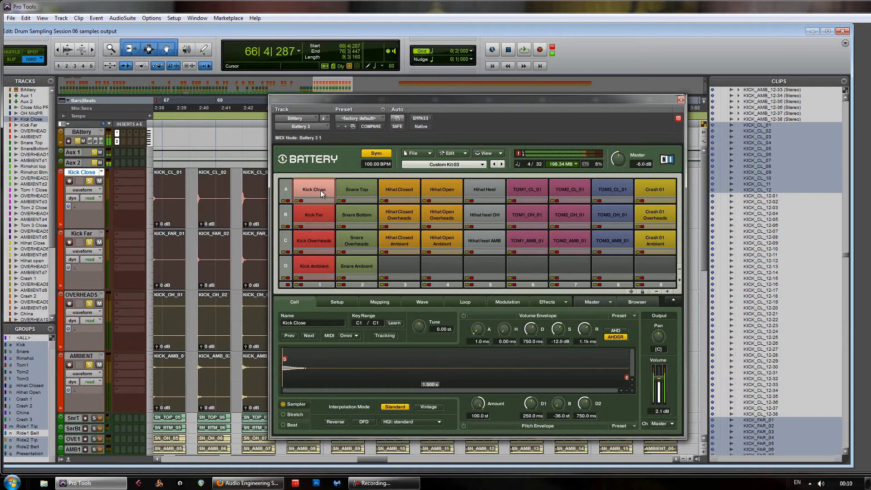
{"action": "left_click", "coordinate": [352, 187]}
{"action": "left_click", "coordinate": [414, 186]}
{"action": "left_click", "coordinate": [528, 189]}
{"action": "left_click", "coordinate": [585, 190]}
{"action": "left_click", "coordinate": [598, 190]}
{"action": "left_click", "coordinate": [658, 187]}
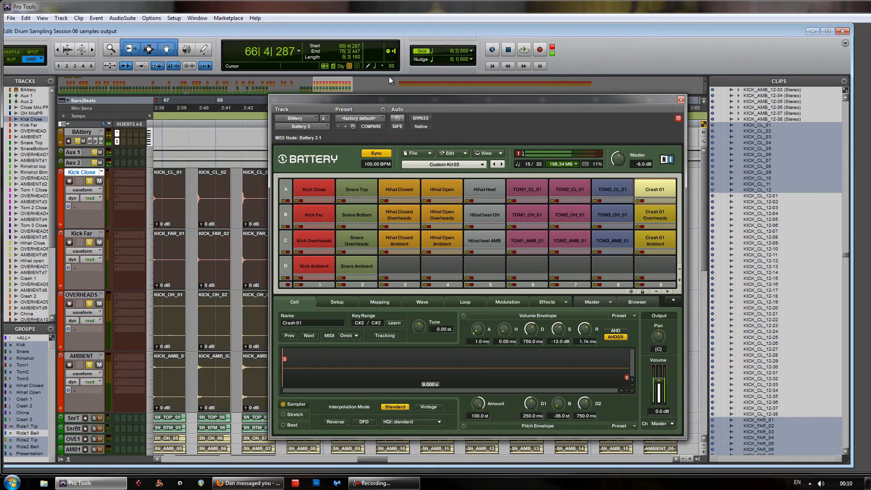
{"action": "left_click_drag", "start_coordinate": [394, 97], "coordinate": [421, 97]}
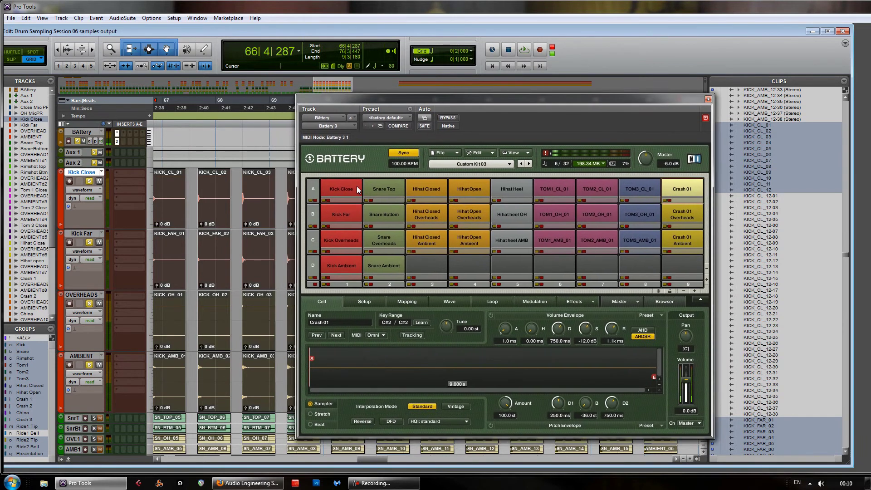
- Start a new empty Battery kit and add three columns for seven columns of cells
{"action": "left_click", "coordinate": [452, 154]}
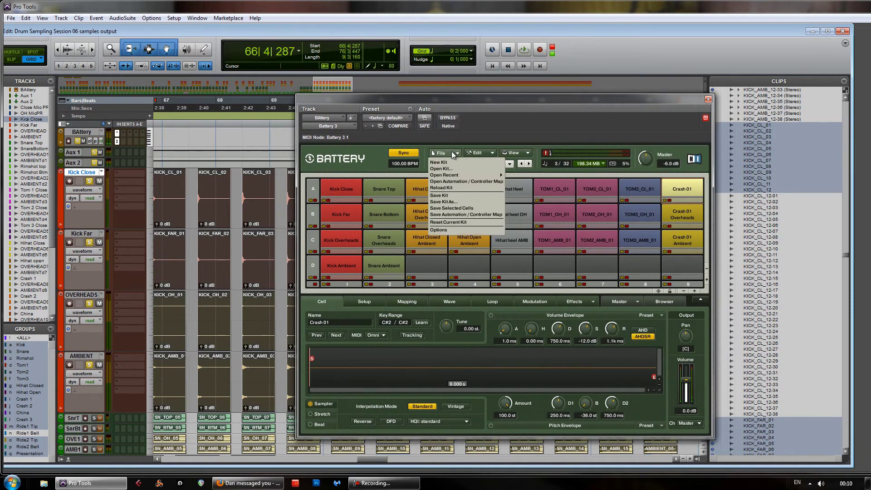
{"action": "left_click", "coordinate": [445, 165]}
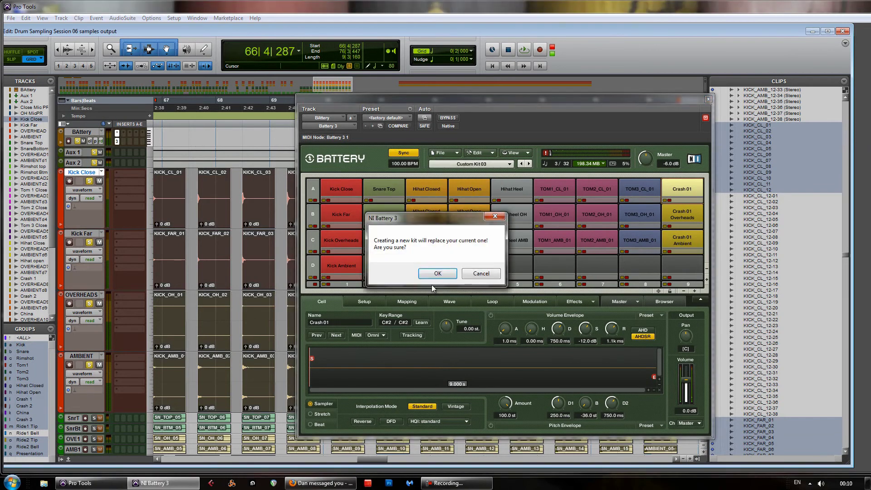
{"action": "left_click", "coordinate": [437, 272]}
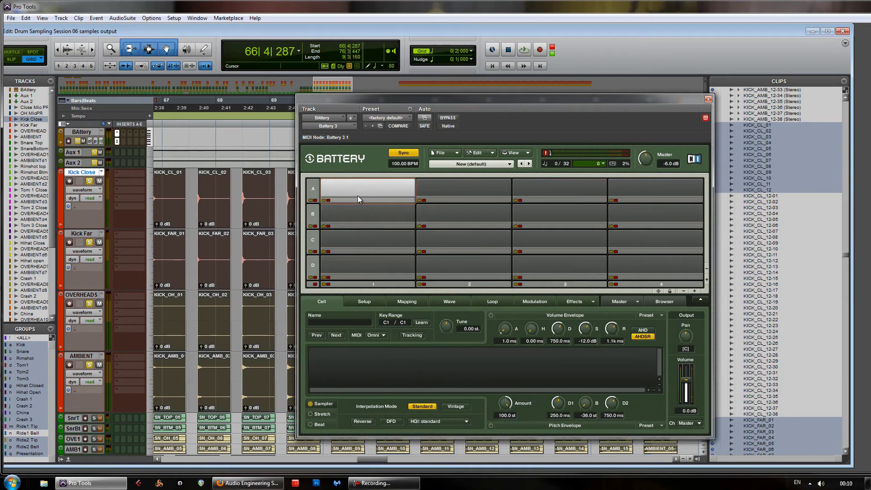
{"action": "left_click", "coordinate": [696, 292]}
{"action": "left_click", "coordinate": [696, 291]}
{"action": "left_click", "coordinate": [695, 292]}
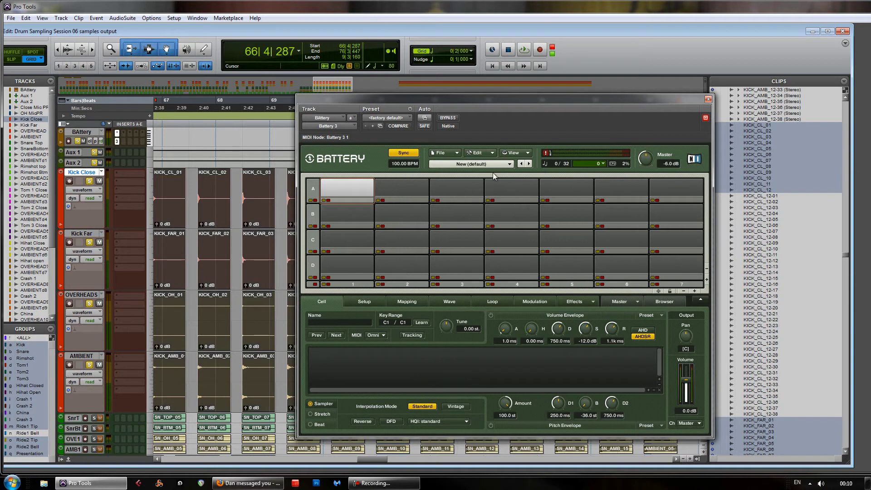
- Step through the empty row A cells and settle on cell A1
{"action": "left_click", "coordinate": [662, 188]}
{"action": "left_click", "coordinate": [621, 187]}
{"action": "left_click", "coordinate": [576, 187]}
{"action": "left_click", "coordinate": [495, 189]}
{"action": "left_click", "coordinate": [441, 188]}
{"action": "left_click", "coordinate": [396, 187]}
{"action": "left_click", "coordinate": [354, 195]}
{"action": "left_click", "coordinate": [347, 220]}
{"action": "left_click", "coordinate": [340, 260]}
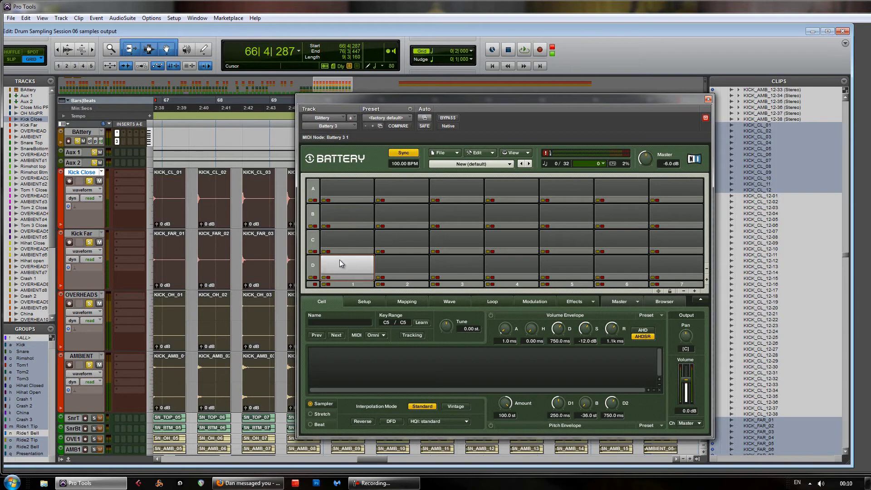
{"action": "left_click", "coordinate": [339, 200]}
- Load KICK_CL_01.wav into cell A1 and audition it
{"action": "right_click", "coordinate": [347, 193]}
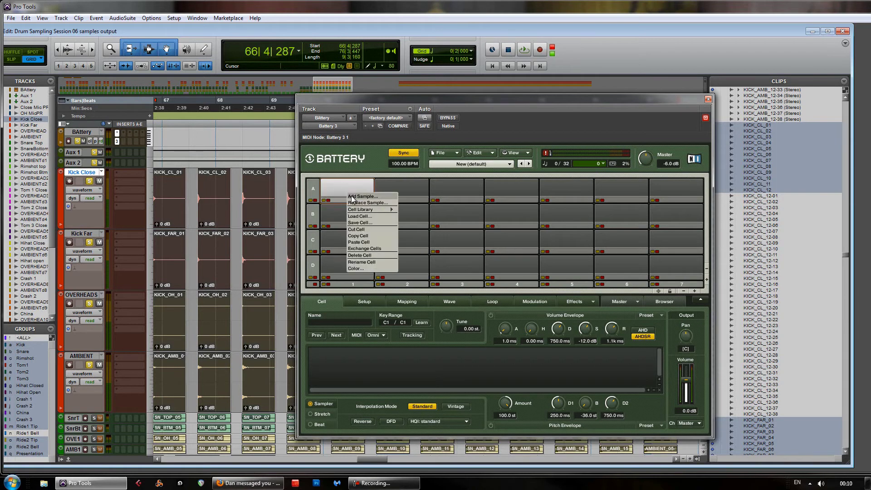
{"action": "left_click", "coordinate": [352, 197]}
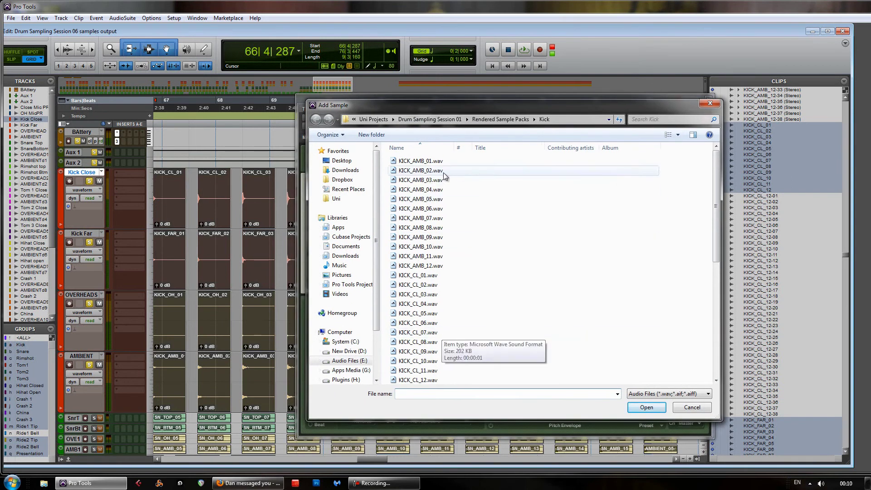
{"action": "left_click", "coordinate": [413, 276]}
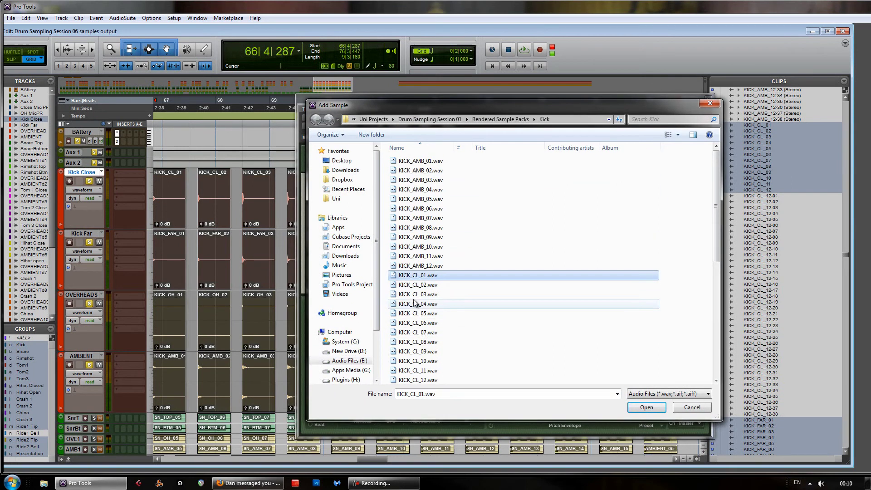
{"action": "left_click", "coordinate": [644, 408]}
{"action": "left_click", "coordinate": [335, 193]}
{"action": "left_click", "coordinate": [357, 191]}
{"action": "left_click", "coordinate": [357, 191]}
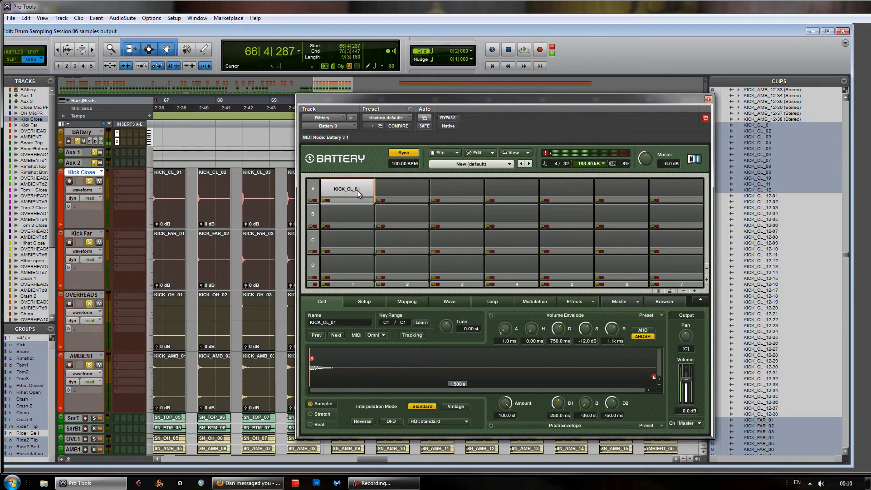
- In the Mapping view, drag KICK_CL_01's high velocity down to 30 so it covers 1–30
{"action": "left_click", "coordinate": [405, 303]}
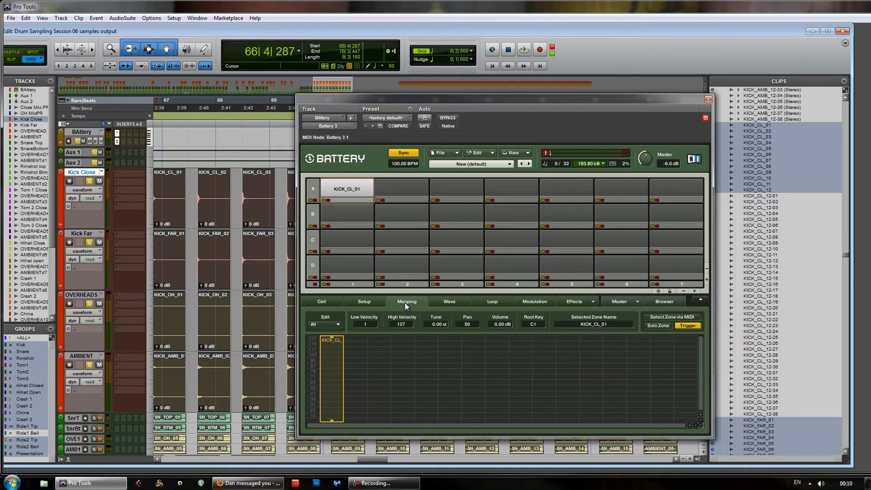
{"action": "double_click", "coordinate": [331, 374]}
{"action": "left_click", "coordinate": [405, 302]}
{"action": "left_click_drag", "start_coordinate": [399, 325], "coordinate": [400, 388]}
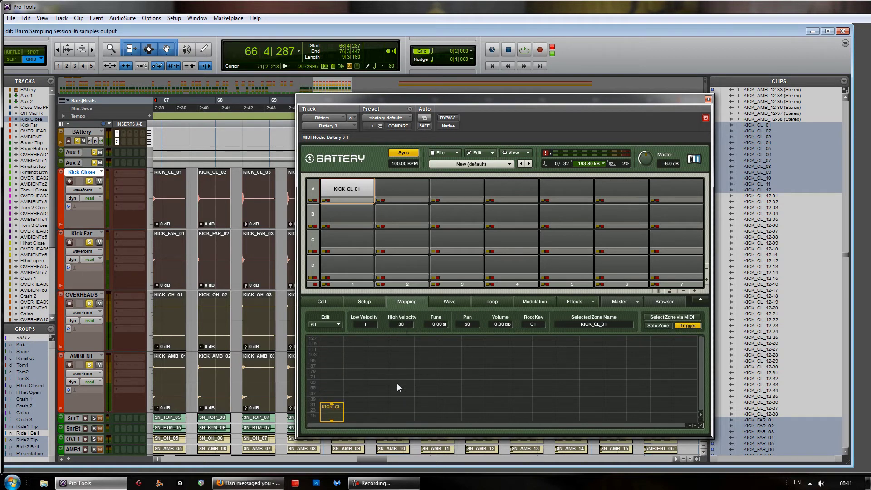
{"action": "left_click", "coordinate": [396, 383]}
{"action": "left_click", "coordinate": [331, 411]}
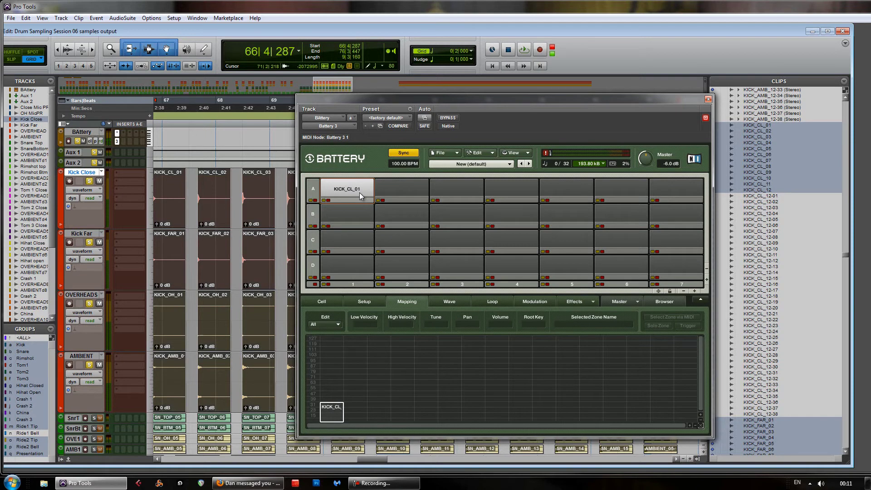
- Add KICK_CL_02.wav as a new zone in the first cell
{"action": "right_click", "coordinate": [355, 389]}
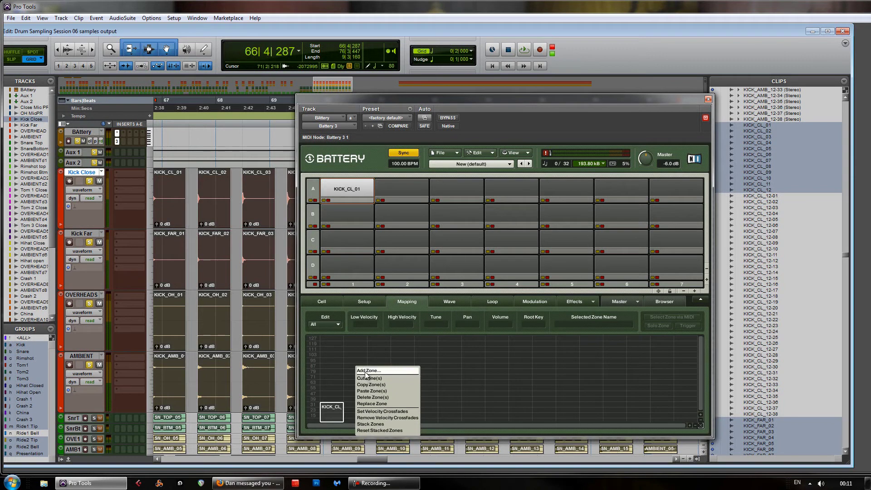
{"action": "left_click", "coordinate": [362, 371]}
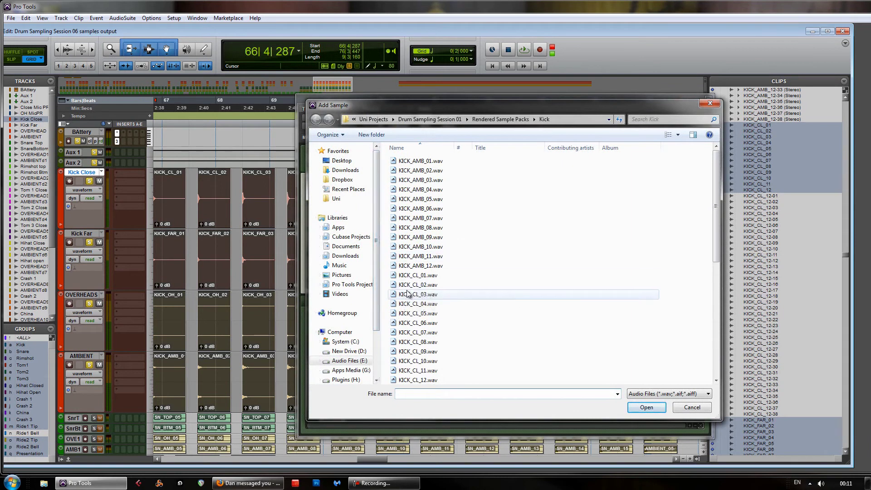
{"action": "left_click", "coordinate": [411, 285]}
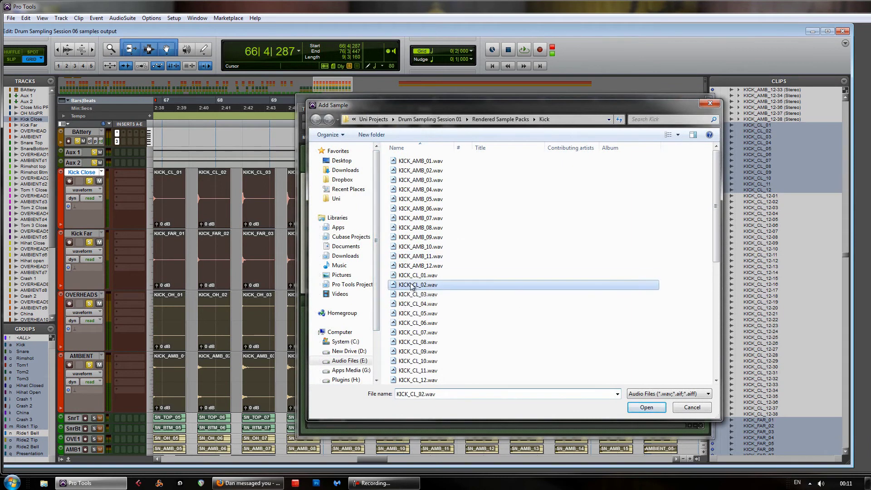
{"action": "left_click", "coordinate": [648, 408]}
- Position the KICK_CL_02 zone at velocities 31–55, just above KICK_CL_01
{"action": "left_click_drag", "start_coordinate": [324, 393], "coordinate": [352, 379]}
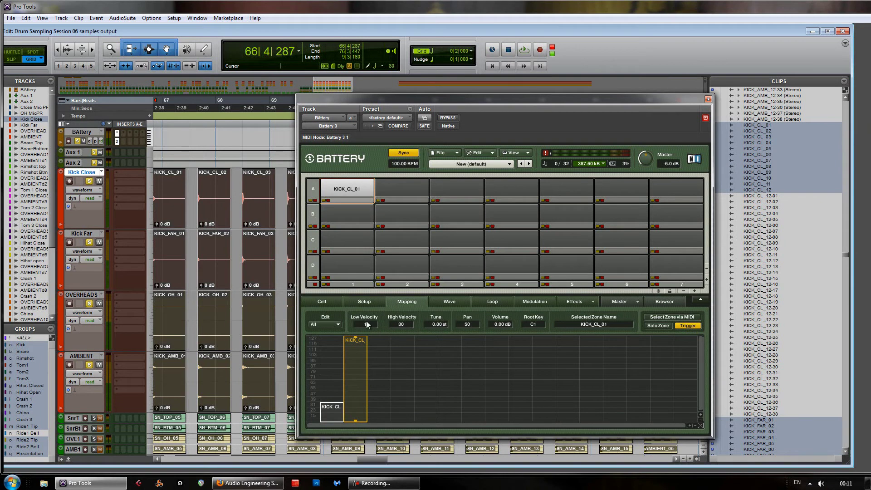
{"action": "left_click_drag", "start_coordinate": [364, 318], "coordinate": [358, 273]}
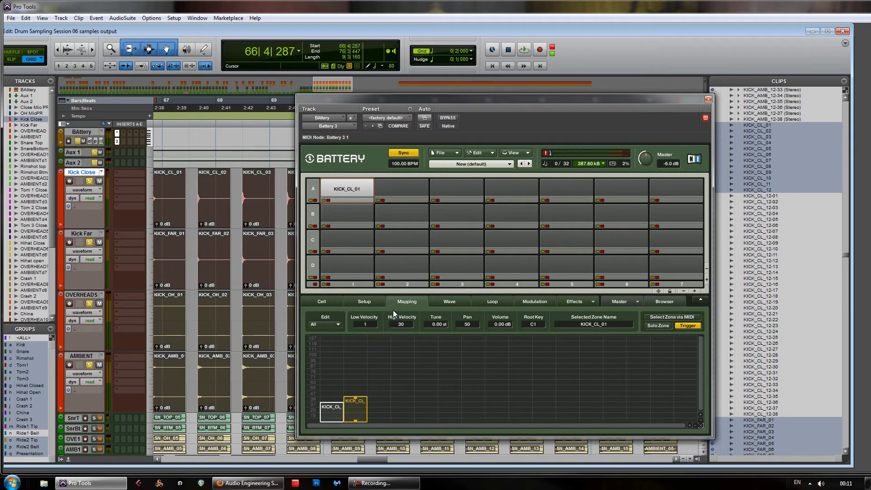
{"action": "left_click_drag", "start_coordinate": [360, 412], "coordinate": [357, 391]}
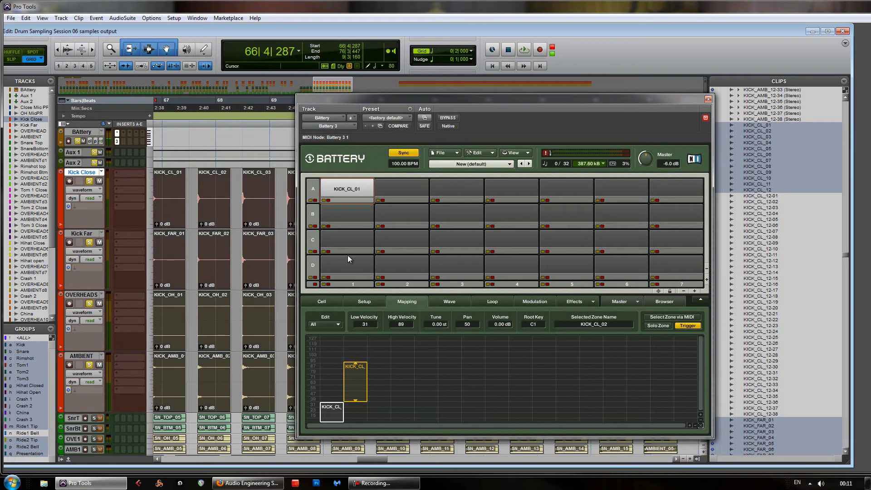
{"action": "left_click_drag", "start_coordinate": [355, 363], "coordinate": [394, 400]}
{"action": "left_click", "coordinate": [394, 401]}
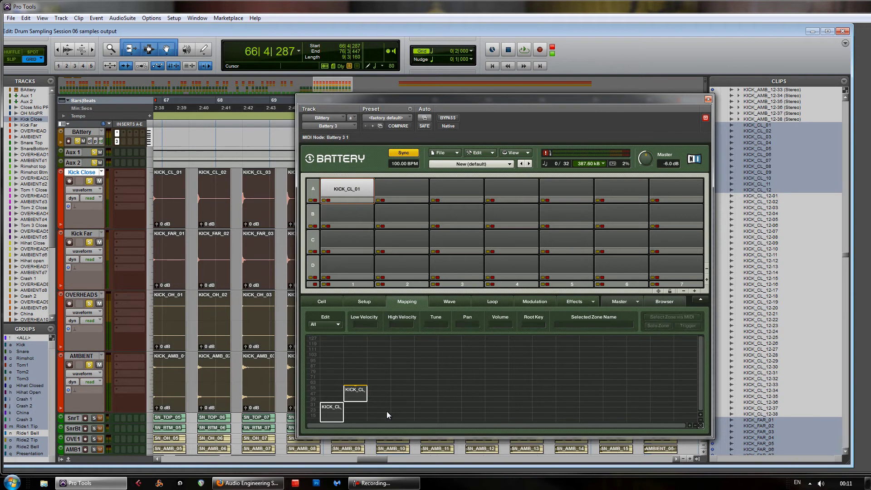
{"action": "left_click", "coordinate": [333, 417]}
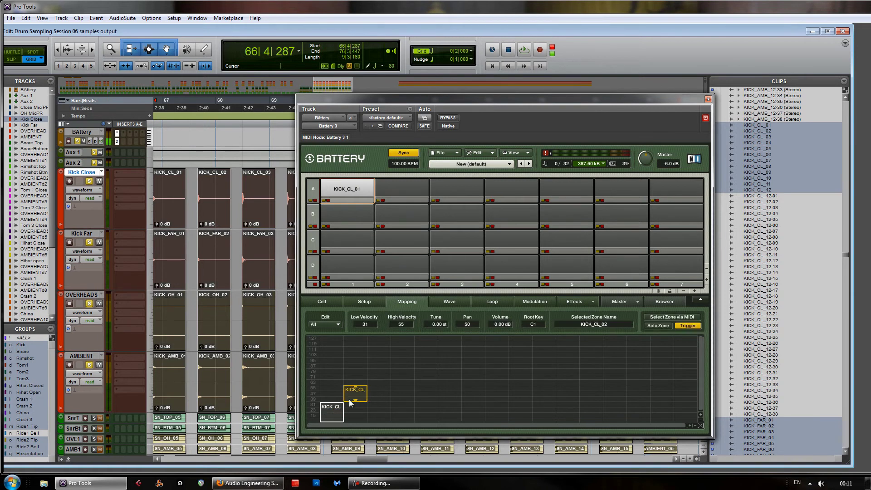
{"action": "left_click", "coordinate": [375, 386]}
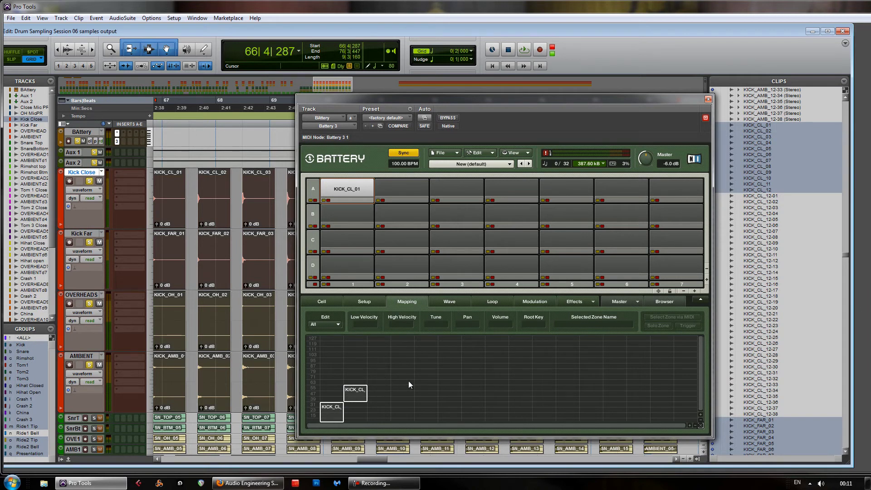
- Open recent kit Custom Kit 03.kt3 and step through its stacked KICK_CL velocity zones
{"action": "left_click", "coordinate": [457, 152]}
{"action": "mouse_move", "coordinate": [472, 172]}
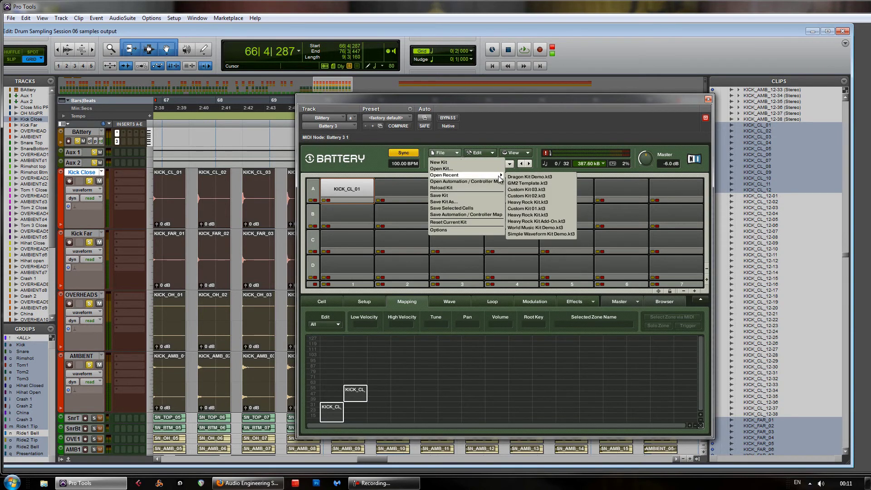
{"action": "left_click", "coordinate": [527, 189]}
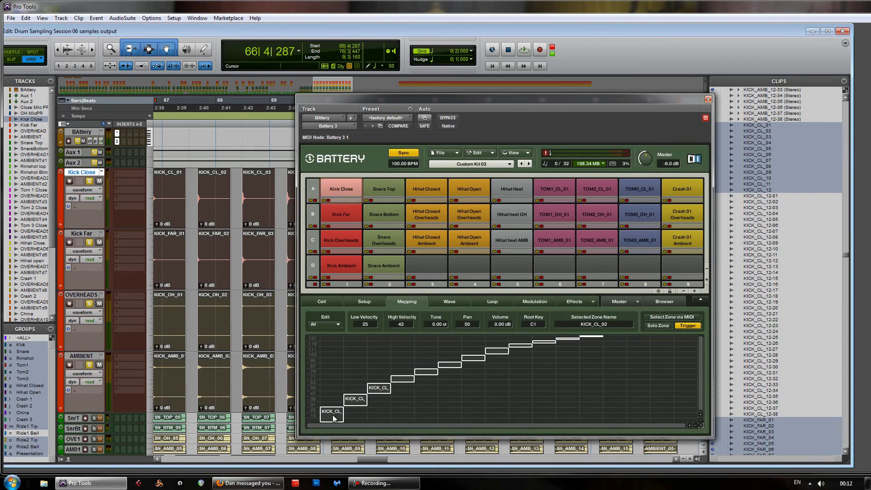
{"action": "left_click", "coordinate": [356, 400]}
{"action": "left_click", "coordinate": [450, 364]}
{"action": "left_click", "coordinate": [473, 358]}
{"action": "left_click", "coordinate": [504, 351]}
{"action": "left_click", "coordinate": [529, 375]}
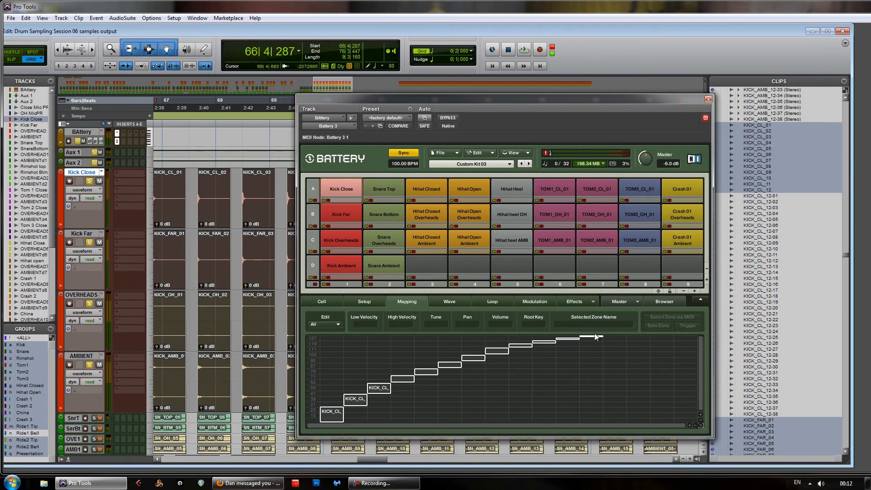
{"action": "left_click", "coordinate": [334, 414]}
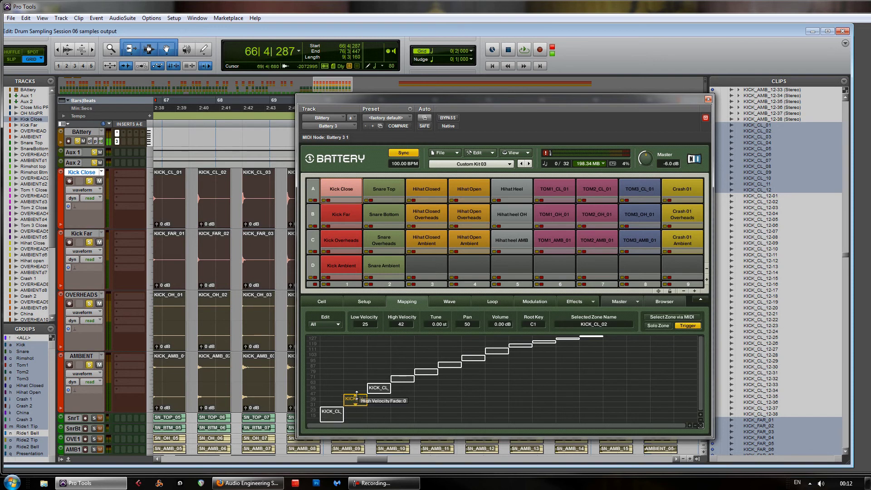
{"action": "left_click", "coordinate": [355, 400]}
{"action": "left_click", "coordinate": [379, 388]}
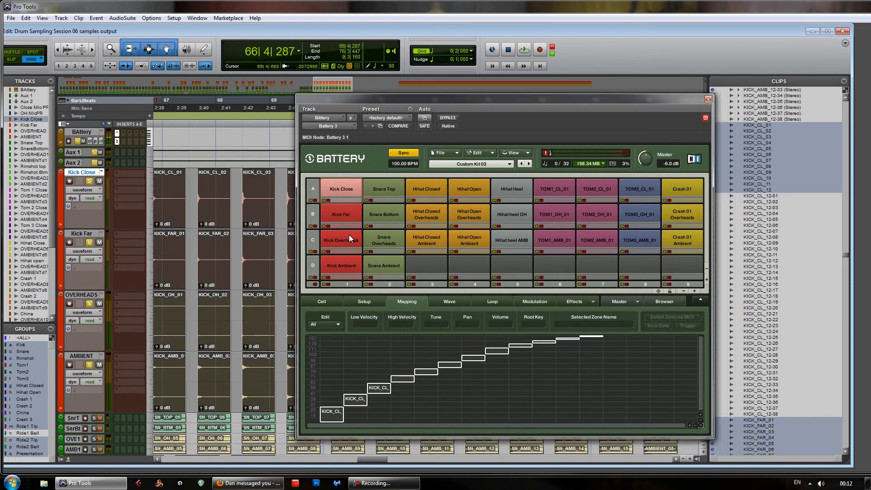
{"action": "left_click", "coordinate": [342, 217]}
{"action": "left_click", "coordinate": [328, 416]}
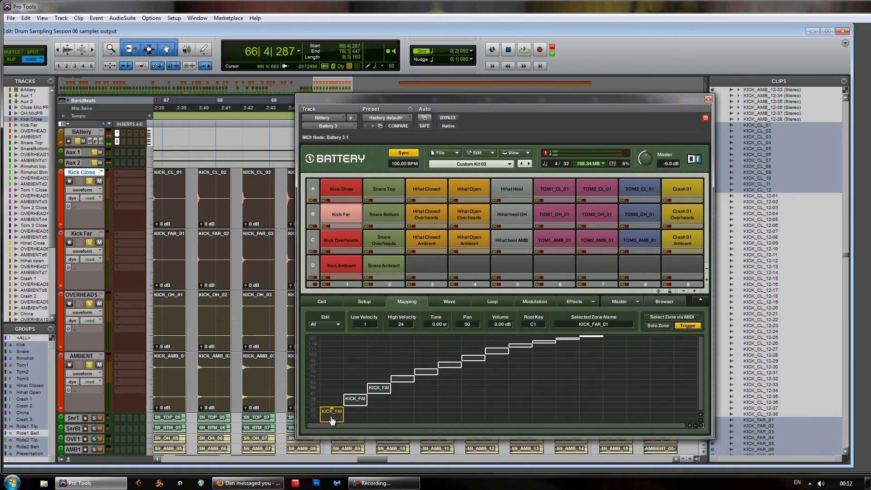
{"action": "left_click", "coordinate": [357, 400]}
{"action": "left_click", "coordinate": [381, 393]}
{"action": "left_click", "coordinate": [404, 379]}
{"action": "left_click", "coordinate": [420, 373]}
{"action": "left_click", "coordinate": [404, 380]}
{"action": "left_click", "coordinate": [378, 389]}
{"action": "left_click", "coordinate": [361, 398]}
{"action": "left_click", "coordinate": [544, 343]}
{"action": "left_click", "coordinate": [585, 337]}
{"action": "left_click", "coordinate": [450, 407]}
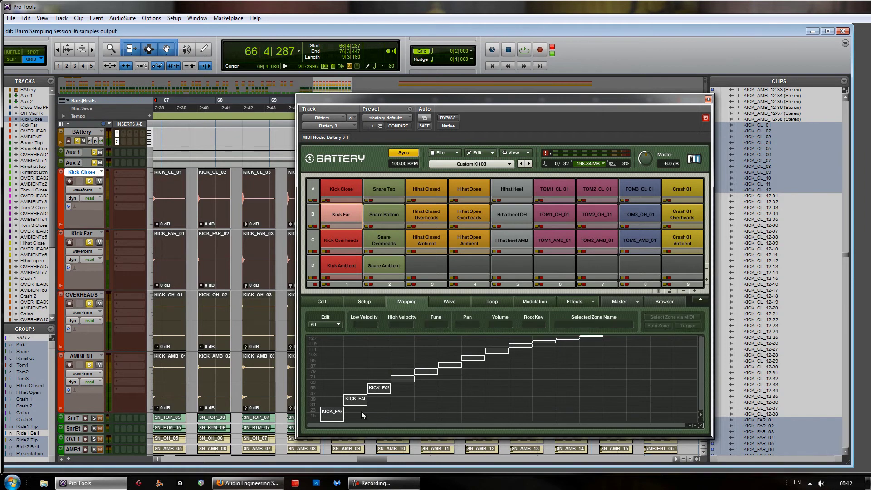
{"action": "right_click", "coordinate": [355, 359]}
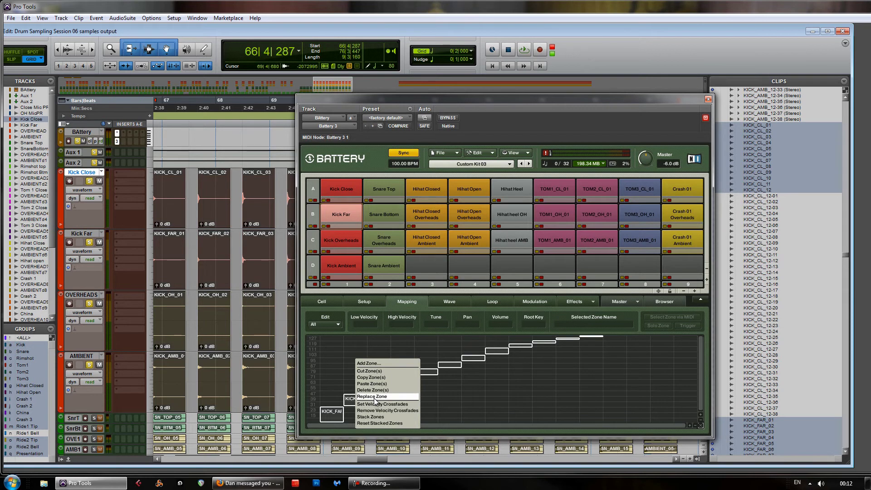
{"action": "left_click", "coordinate": [344, 411]}
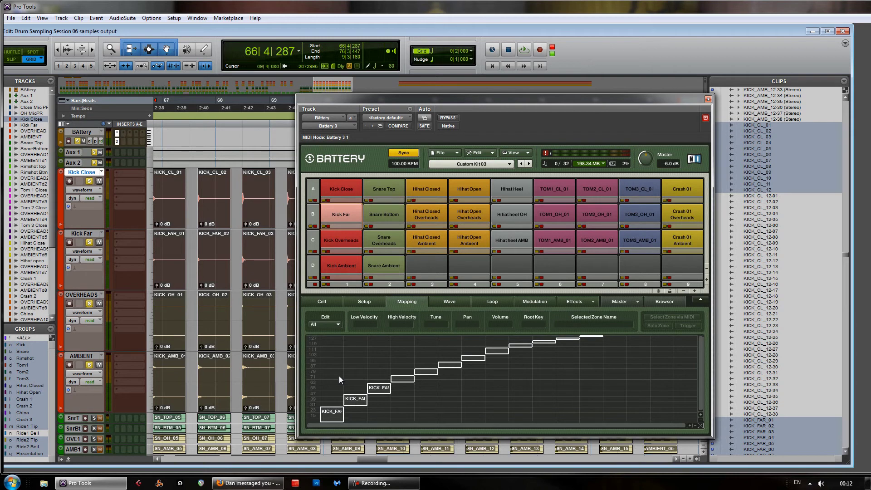
{"action": "left_click", "coordinate": [330, 413]}
{"action": "left_click", "coordinate": [353, 402]}
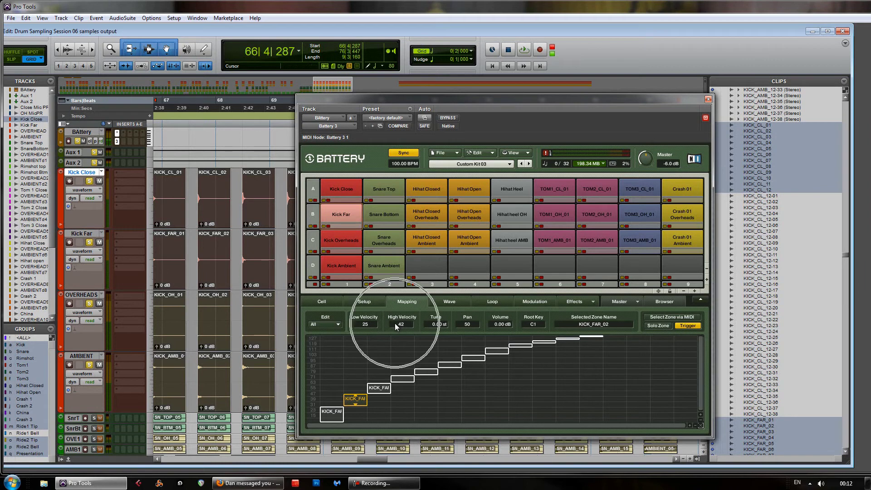
{"action": "left_click", "coordinate": [371, 390]}
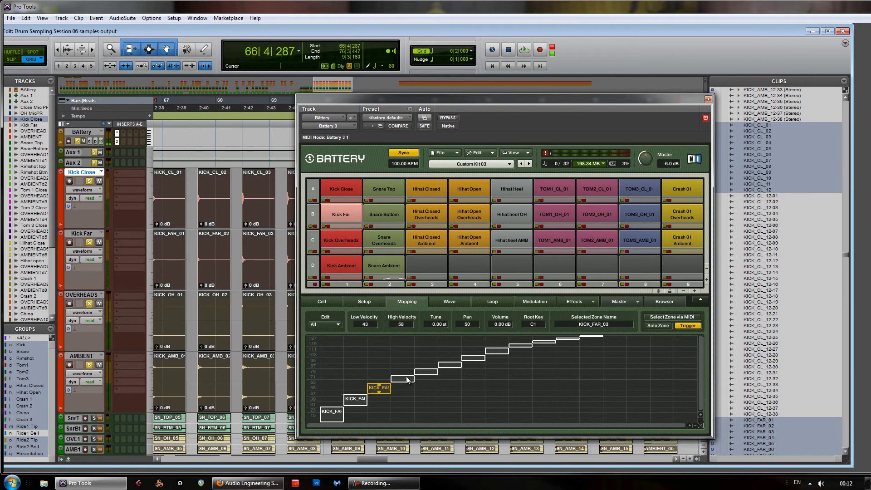
{"action": "left_click", "coordinate": [386, 337]}
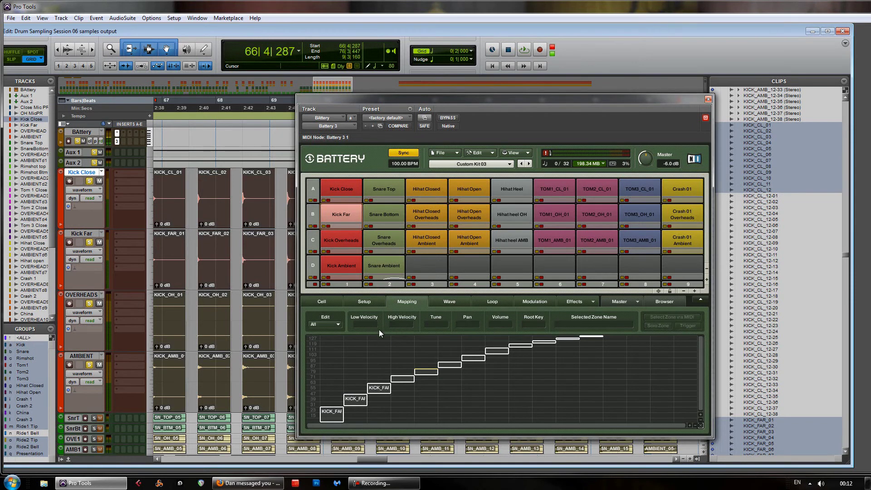
{"action": "left_click", "coordinate": [339, 265]}
{"action": "left_click", "coordinate": [348, 243]}
{"action": "left_click", "coordinate": [348, 214]}
{"action": "left_click", "coordinate": [343, 189]}
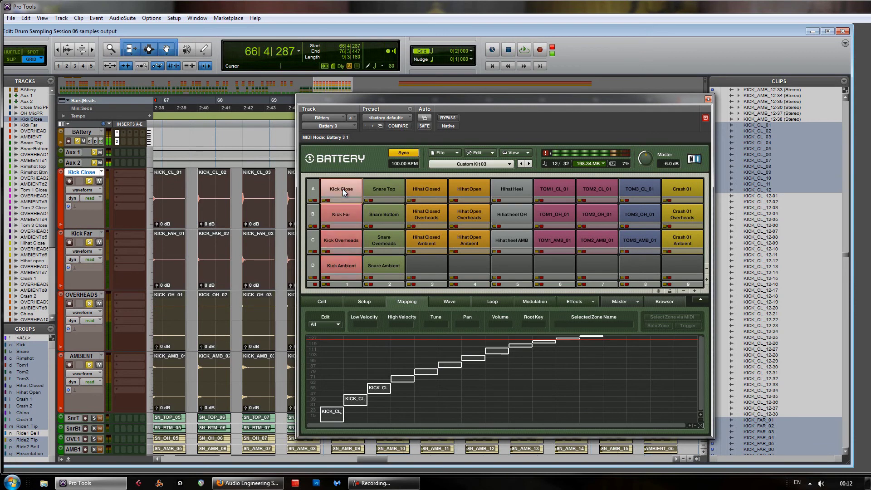
- Review the Kick Overheads, Kick Ambient, Snare Top, Hihat Heel, tom and Crash 01 cells' zones
{"action": "left_click", "coordinate": [334, 243]}
{"action": "left_click", "coordinate": [337, 264]}
{"action": "left_click", "coordinate": [385, 186]}
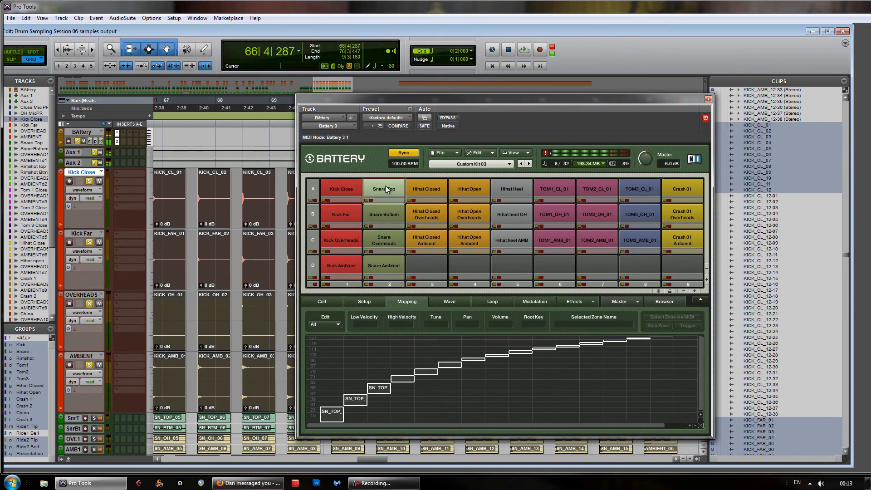
{"action": "left_click", "coordinate": [520, 191]}
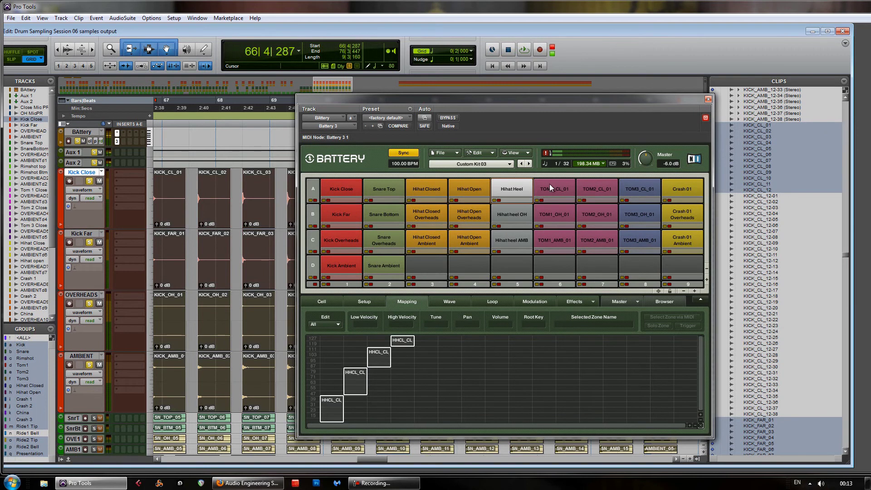
{"action": "left_click", "coordinate": [549, 184]}
{"action": "left_click", "coordinate": [592, 187]}
{"action": "left_click", "coordinate": [638, 188]}
{"action": "left_click", "coordinate": [676, 184]}
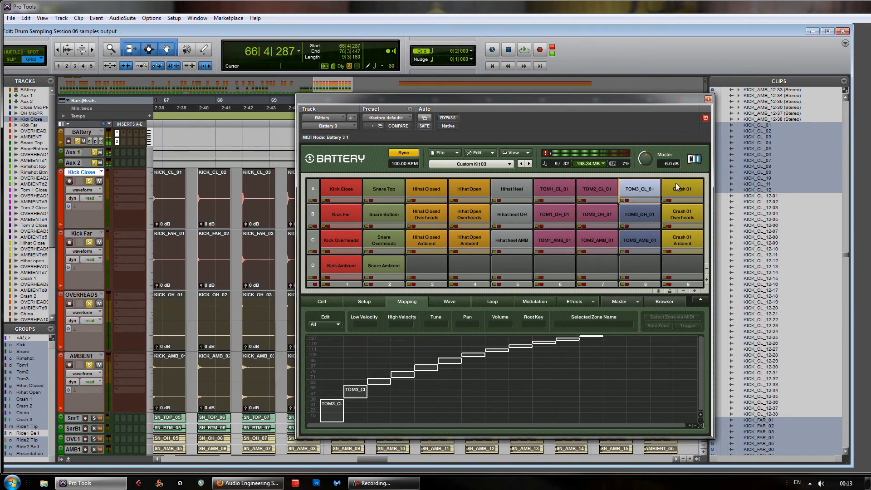
- Return to Kick Close, move Battery right, and scroll the edit window back to the start
{"action": "left_click", "coordinate": [343, 191]}
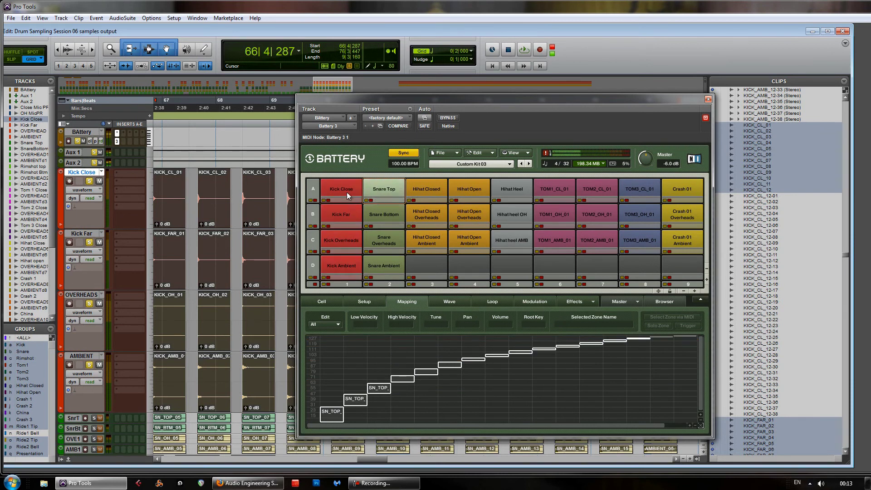
{"action": "left_click_drag", "start_coordinate": [413, 101], "coordinate": [538, 98]}
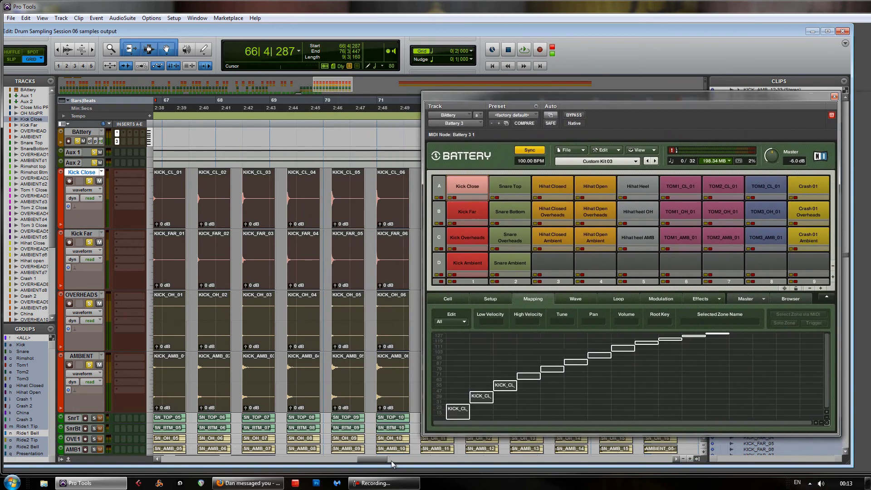
{"action": "left_click_drag", "start_coordinate": [375, 462], "coordinate": [191, 460]}
{"action": "double_click", "coordinate": [275, 137]}
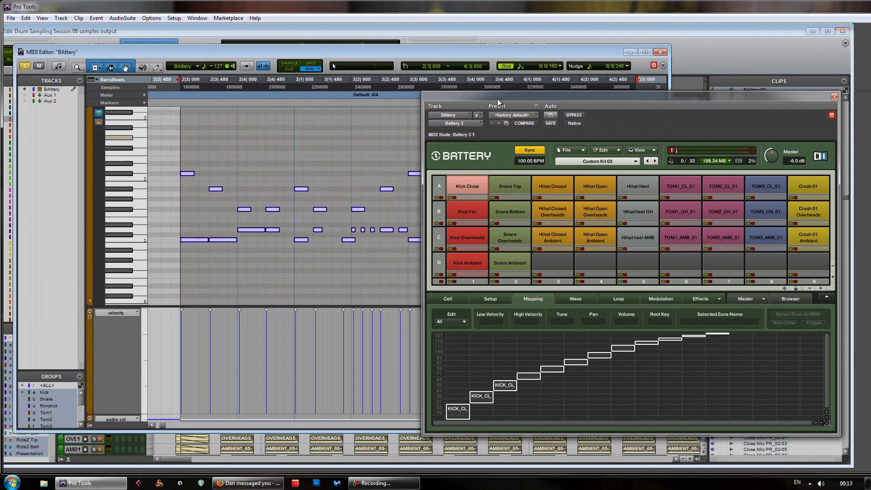
{"action": "left_click_drag", "start_coordinate": [429, 159], "coordinate": [659, 135]}
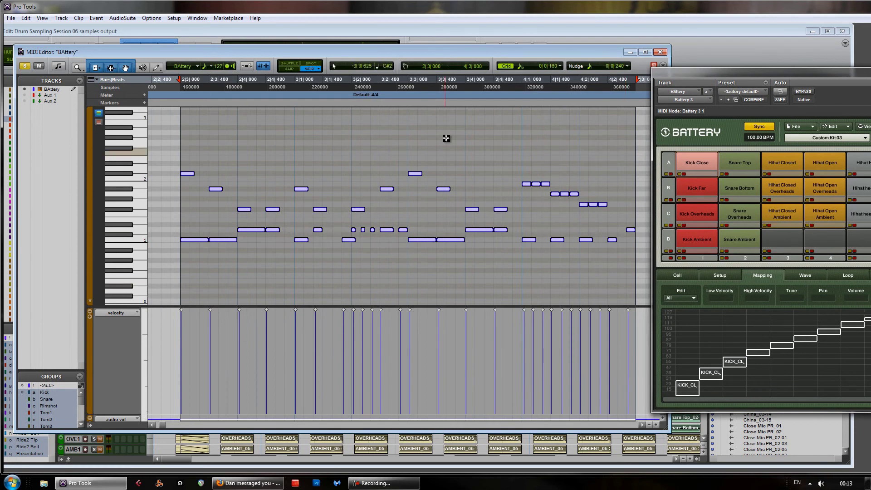
{"action": "left_click", "coordinate": [660, 51]}
{"action": "left_click_drag", "start_coordinate": [683, 79], "coordinate": [428, 95]}
{"action": "key", "text": "space"}
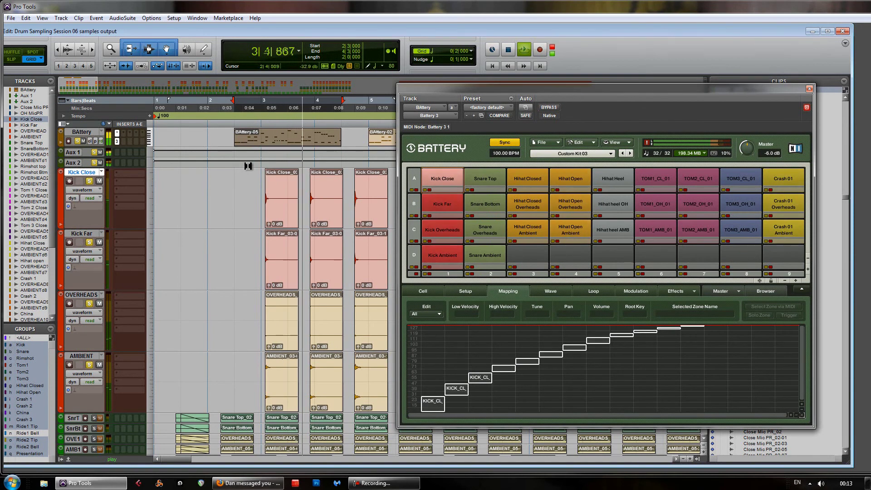
{"action": "key", "text": "space"}
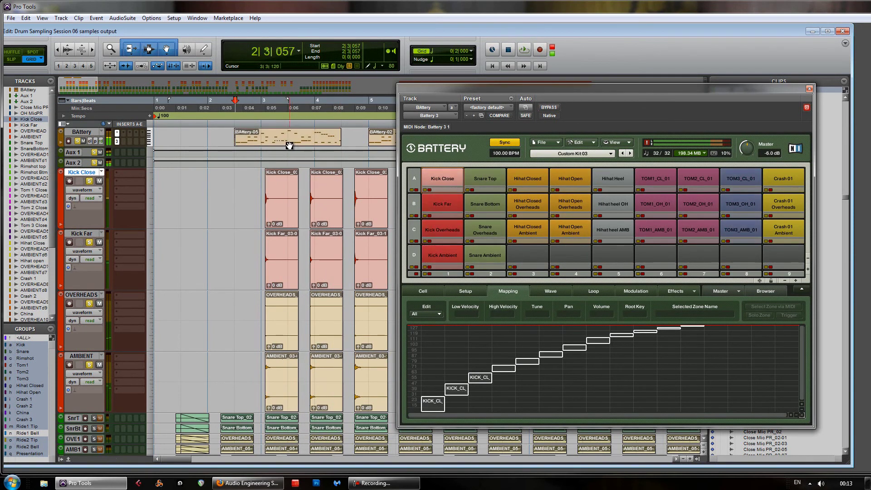
{"action": "left_click_drag", "start_coordinate": [477, 95], "coordinate": [720, 89]}
- Check the BAttery-02 clip's MIDI notes, then play back the session to hear the kit
{"action": "double_click", "coordinate": [427, 143]}
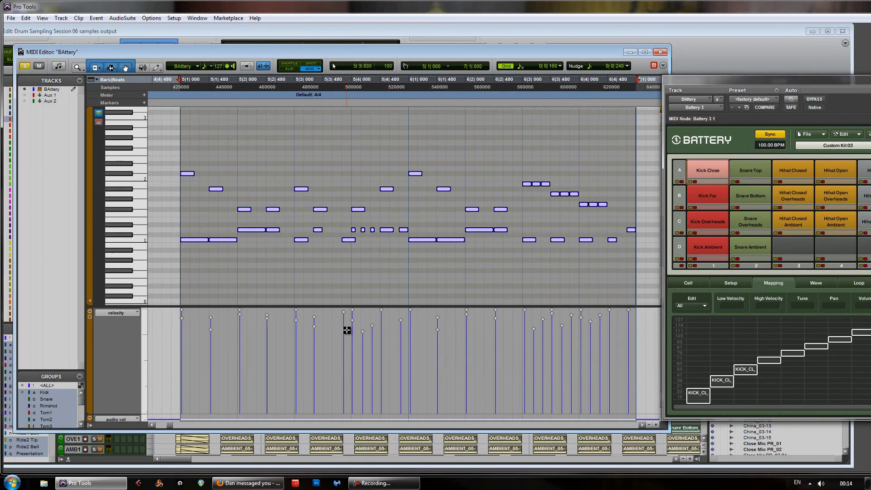
{"action": "left_click", "coordinate": [660, 52]}
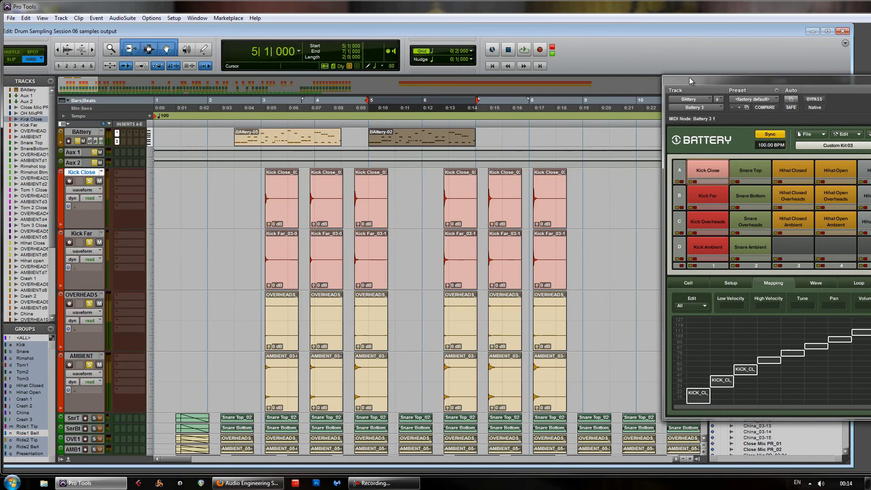
{"action": "left_click_drag", "start_coordinate": [690, 79], "coordinate": [501, 100]}
{"action": "key", "text": "space"}
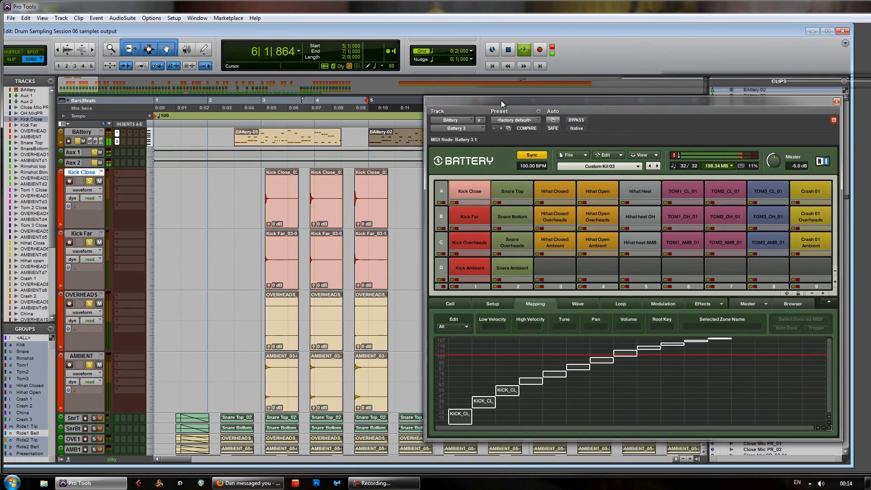
{"action": "key", "text": "space"}
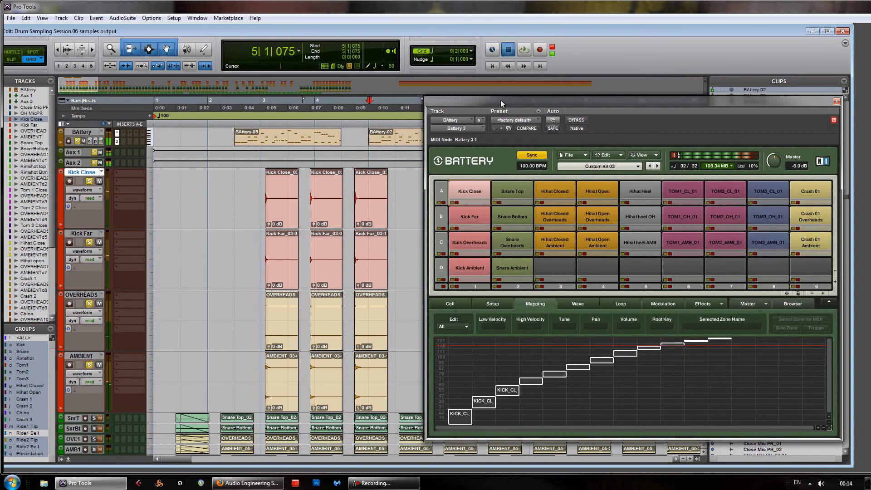
- Move the Battery window up and left to reveal the recorded kick clips
{"action": "left_click_drag", "start_coordinate": [500, 100], "coordinate": [476, 88]}
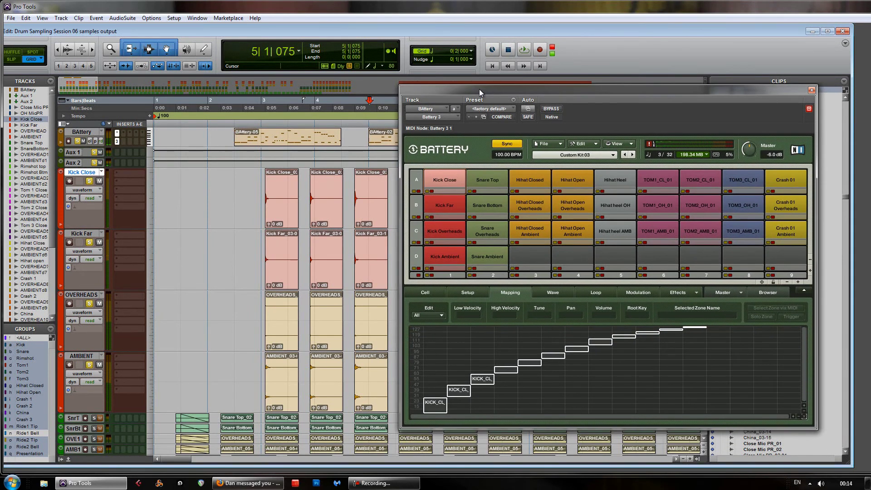
{"action": "left_click_drag", "start_coordinate": [479, 89], "coordinate": [442, 81]}
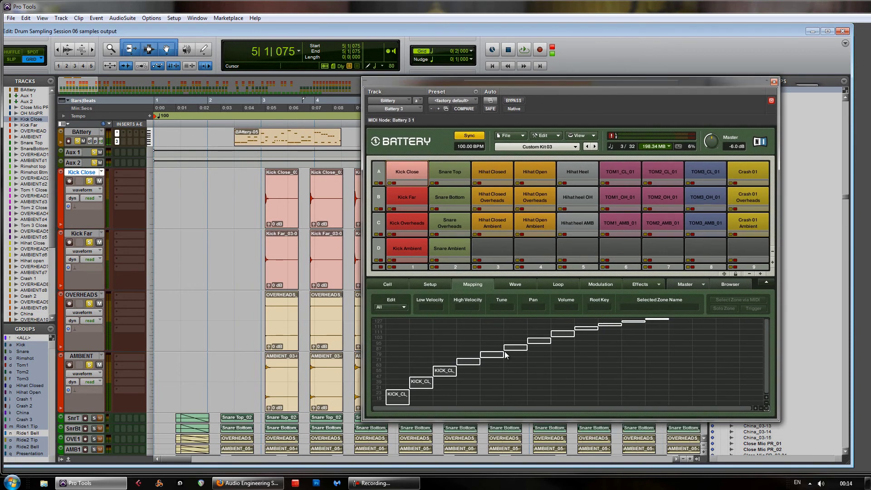
{"action": "left_click_drag", "start_coordinate": [478, 80], "coordinate": [386, 92]}
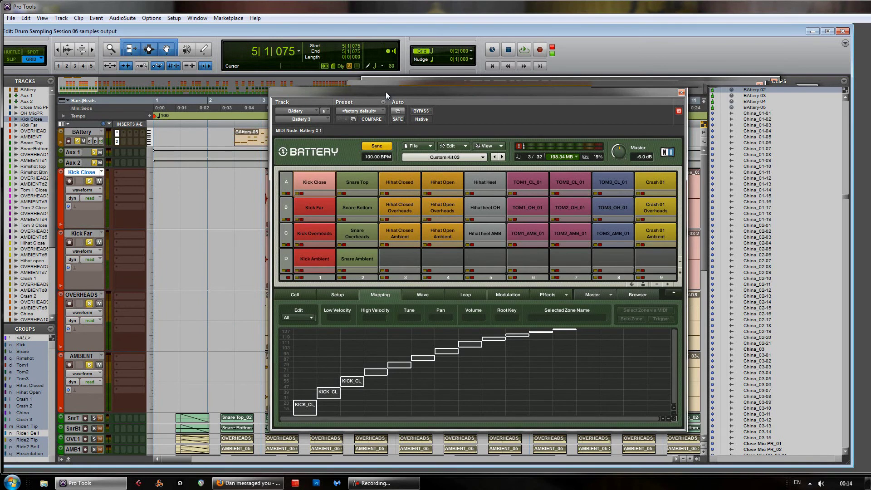
- Inspect the Snare Top and Kick Close cells' velocity zones in Battery
{"action": "left_click", "coordinate": [317, 181]}
{"action": "left_click", "coordinate": [358, 179]}
{"action": "left_click", "coordinate": [392, 181]}
{"action": "left_click", "coordinate": [442, 179]}
{"action": "left_click", "coordinate": [489, 181]}
{"action": "left_click", "coordinate": [313, 184]}
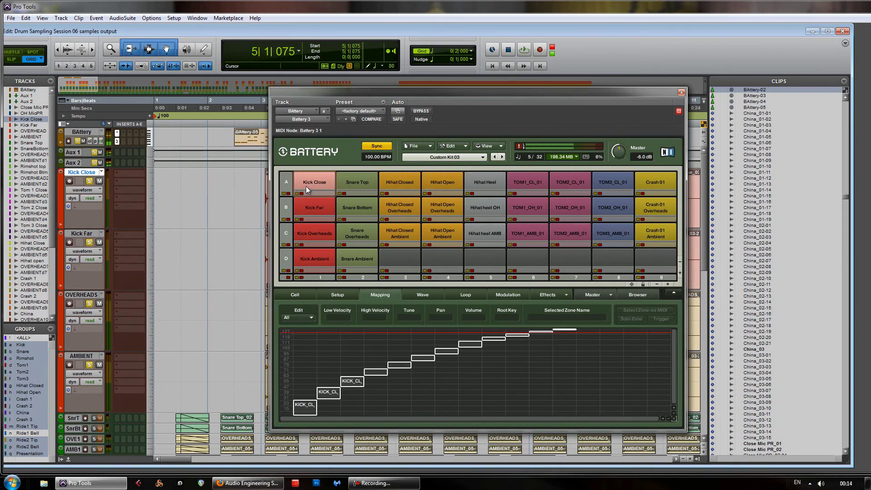
{"action": "left_click_drag", "start_coordinate": [348, 93], "coordinate": [322, 88]}
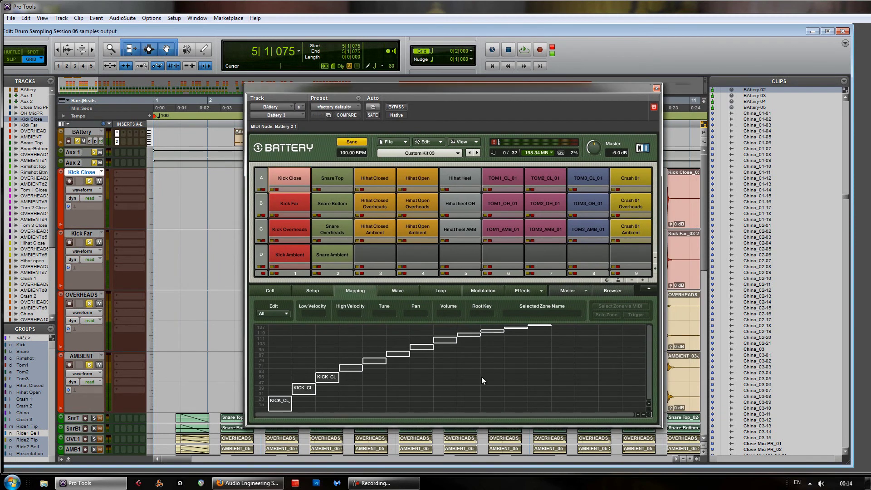
- Review the Kick Ambient zones and the Snare Ambient and Kick Far cell settings
{"action": "left_click", "coordinate": [288, 231]}
{"action": "left_click", "coordinate": [281, 256]}
{"action": "left_click", "coordinate": [315, 256]}
{"action": "left_click", "coordinate": [270, 288]}
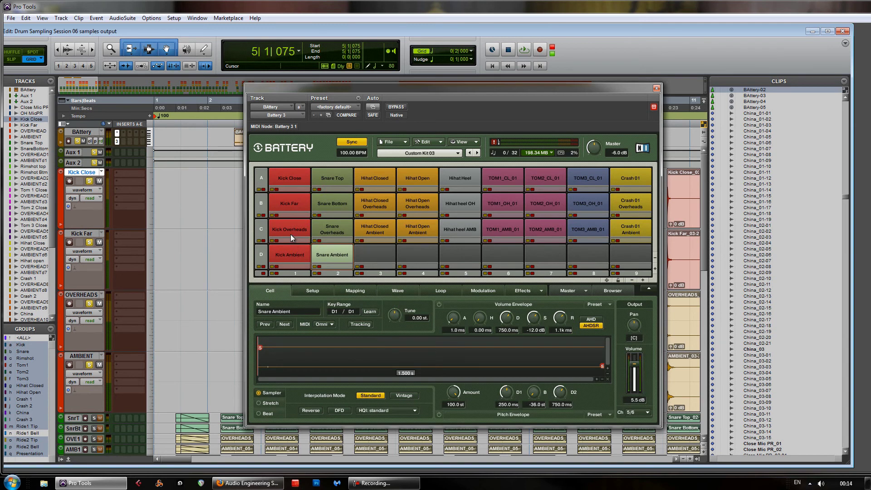
{"action": "left_click", "coordinate": [287, 179]}
{"action": "left_click", "coordinate": [325, 178]}
{"action": "left_click", "coordinate": [299, 200]}
- Confirm Kick Close outputs to Master and keep Kick Overheads on output pair 3/4
{"action": "left_click", "coordinate": [298, 183]}
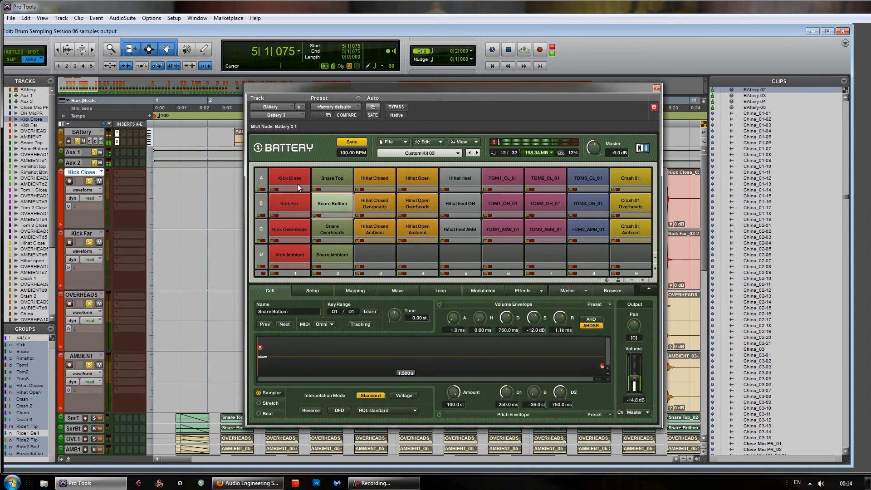
{"action": "left_click", "coordinate": [639, 412]}
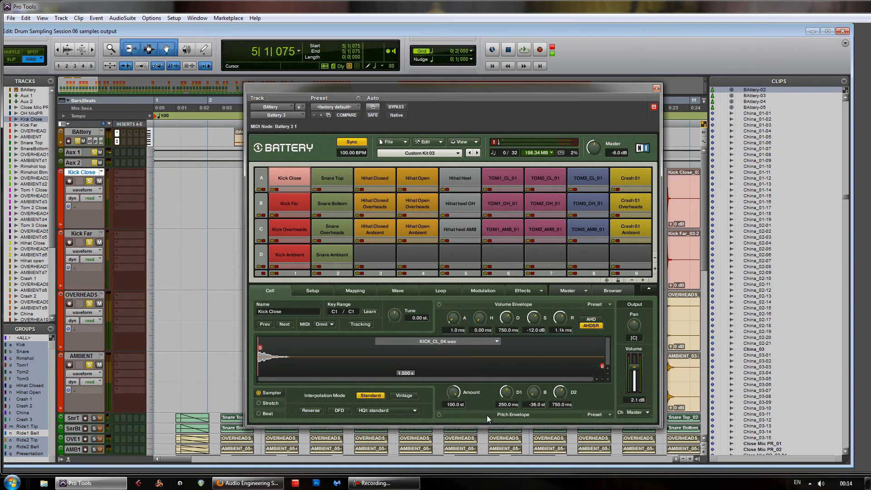
{"action": "left_click", "coordinate": [287, 231]}
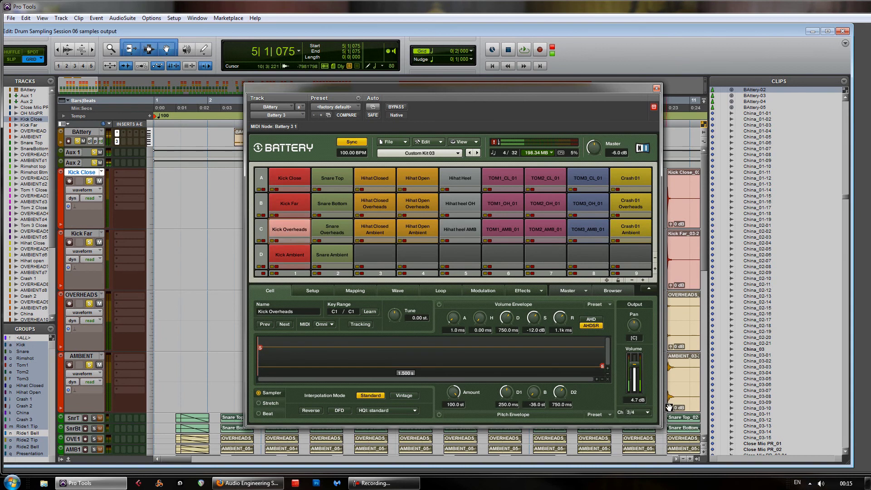
{"action": "left_click", "coordinate": [647, 413]}
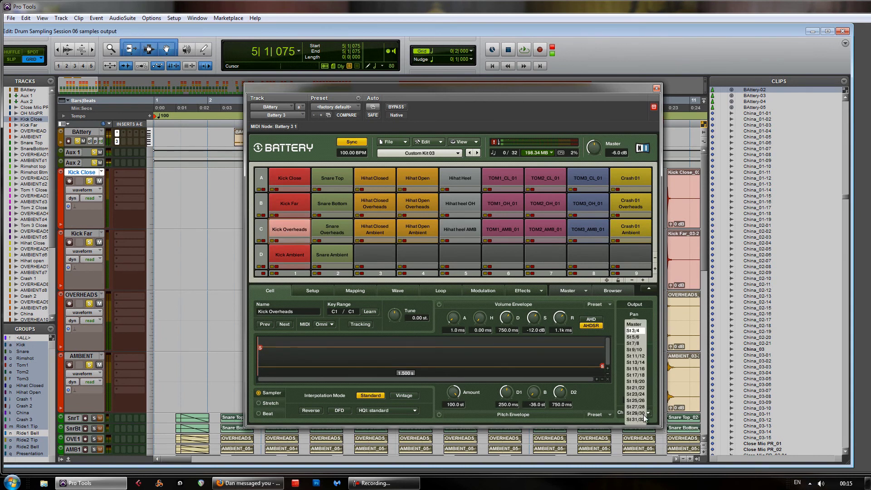
{"action": "left_click", "coordinate": [617, 331]}
- Route the Kick Ambient cell's Ch output to pair 5/6
{"action": "left_click", "coordinate": [295, 252]}
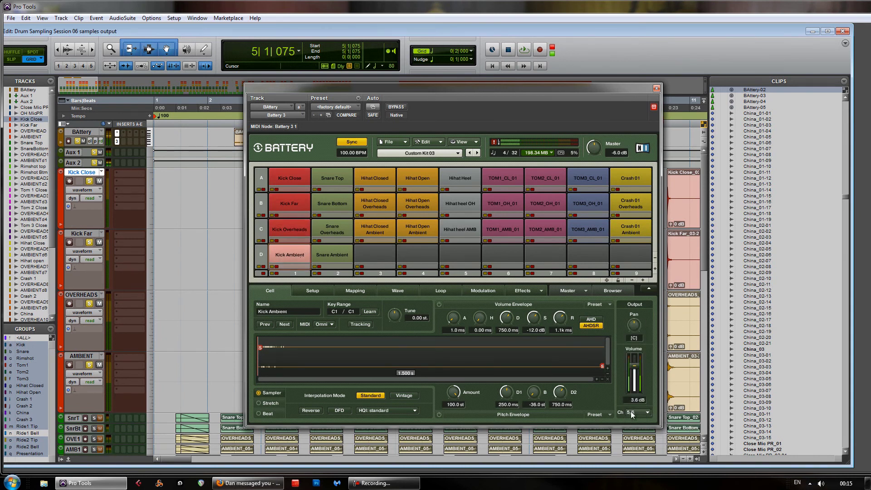
{"action": "left_click", "coordinate": [631, 411]}
{"action": "left_click", "coordinate": [633, 337]}
- Open the Mix window and set Aux 1's input to plug-in > Battery > St 3/4
{"action": "left_click_drag", "start_coordinate": [605, 86], "coordinate": [484, 87]}
{"action": "key", "text": "ctrl+equal"}
{"action": "left_click_drag", "start_coordinate": [696, 56], "coordinate": [684, 56]}
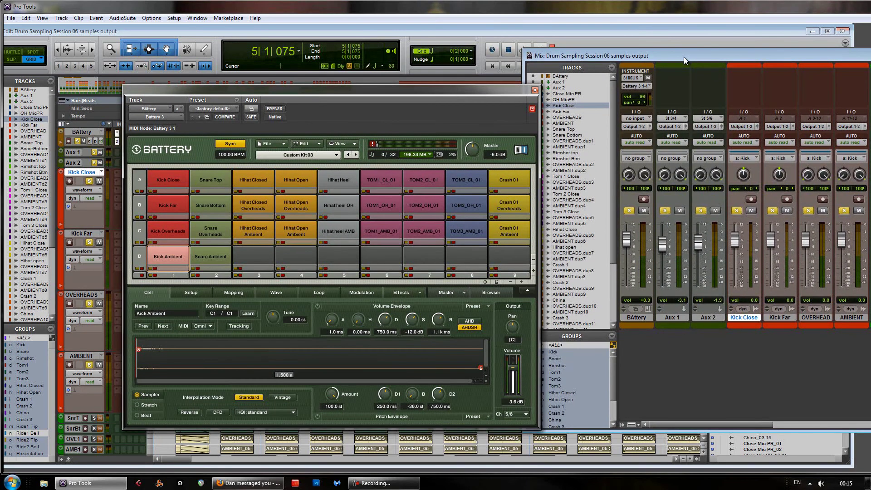
{"action": "left_click", "coordinate": [669, 316]}
{"action": "left_click", "coordinate": [708, 318]}
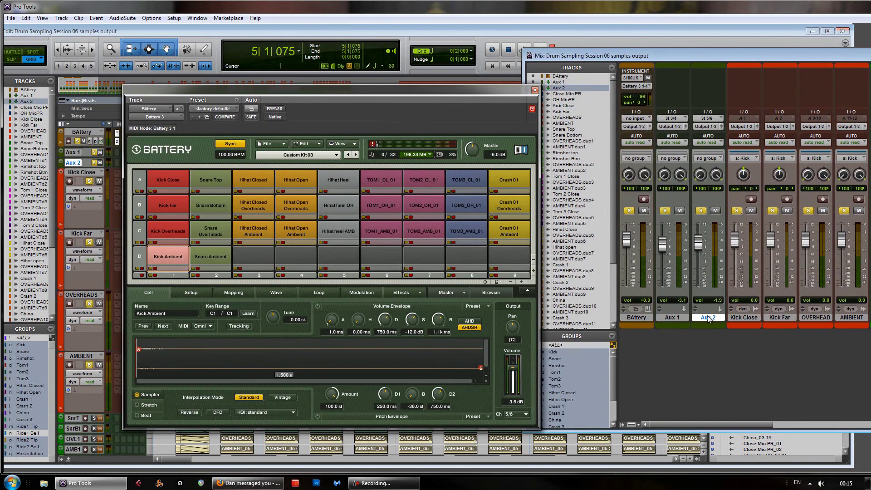
{"action": "left_click", "coordinate": [666, 118]}
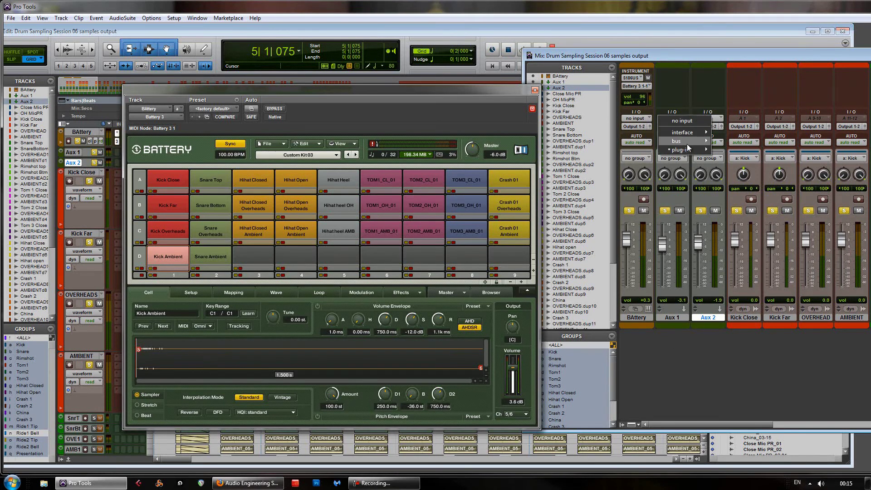
{"action": "mouse_move", "coordinate": [682, 149]}
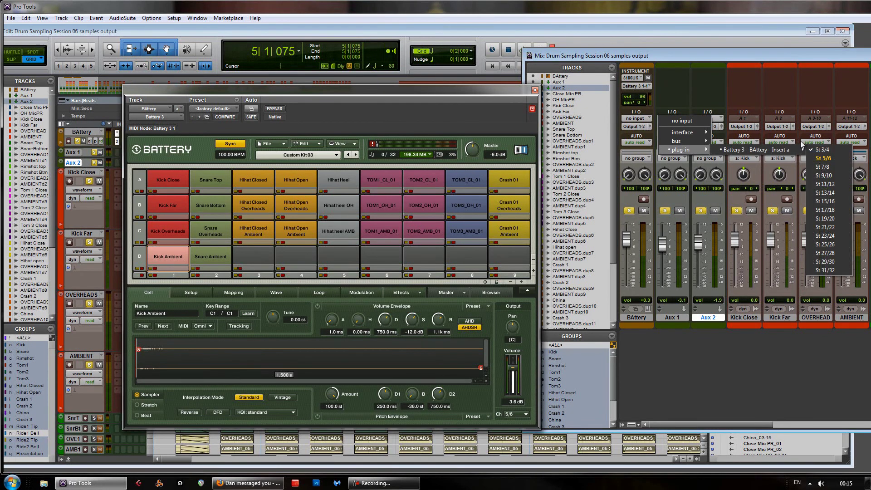
{"action": "left_click", "coordinate": [817, 149]}
- Set Aux 2's input to plug-in > Battery > St 5/6
{"action": "left_click", "coordinate": [705, 119]}
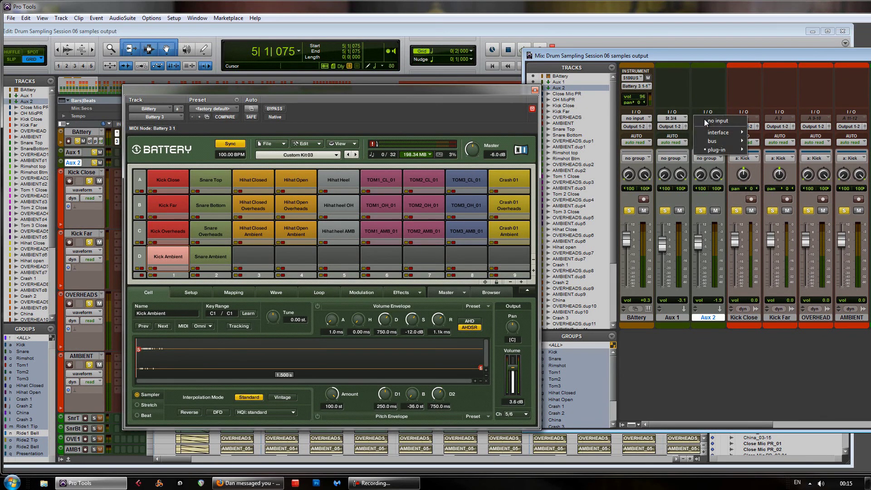
{"action": "mouse_move", "coordinate": [725, 150]}
{"action": "mouse_move", "coordinate": [794, 151]}
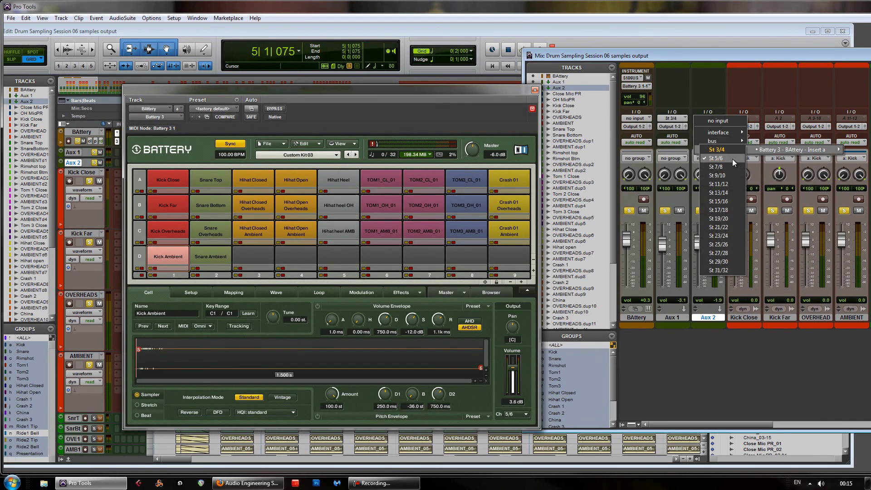
{"action": "left_click", "coordinate": [733, 159]}
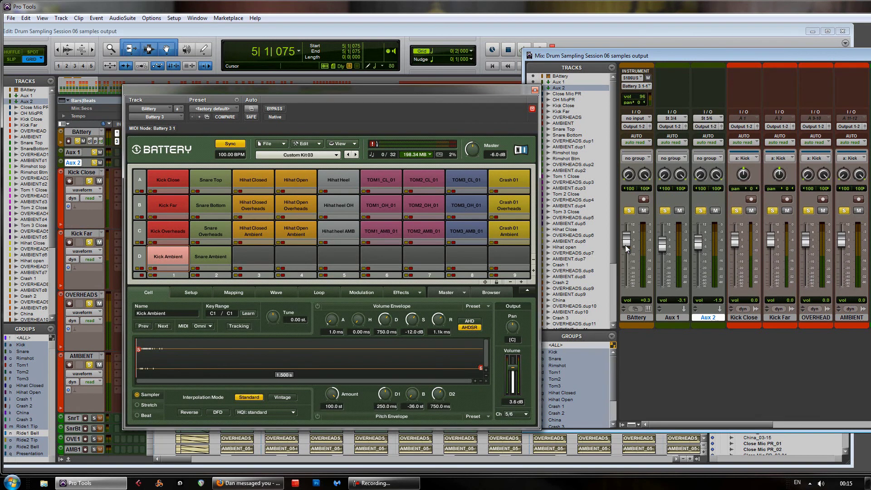
{"action": "left_click_drag", "start_coordinate": [479, 89], "coordinate": [478, 161]}
- Start playback and pull the Aux 1 and Aux 2 faders down to silence them
{"action": "key", "text": "ctrl+equal"}
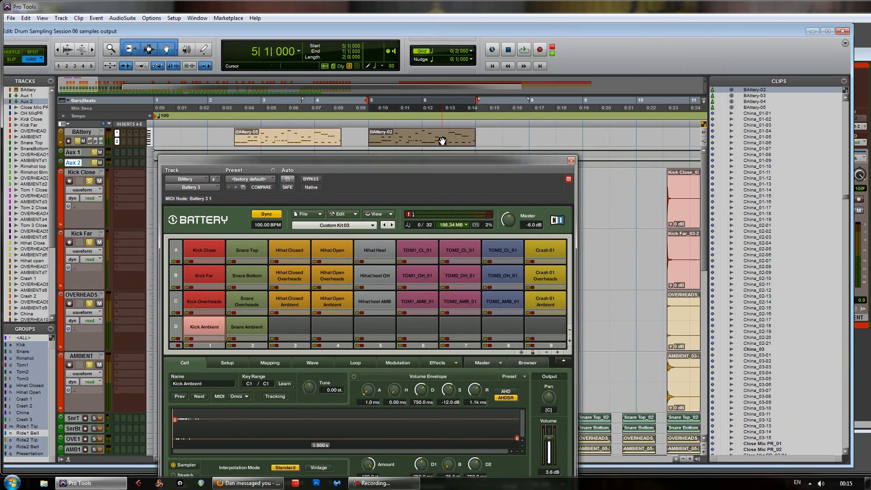
{"action": "key", "text": "space"}
{"action": "left_click_drag", "start_coordinate": [863, 41], "coordinate": [827, 56]}
{"action": "left_click_drag", "start_coordinate": [522, 159], "coordinate": [516, 154]}
{"action": "left_click_drag", "start_coordinate": [657, 245], "coordinate": [658, 306]}
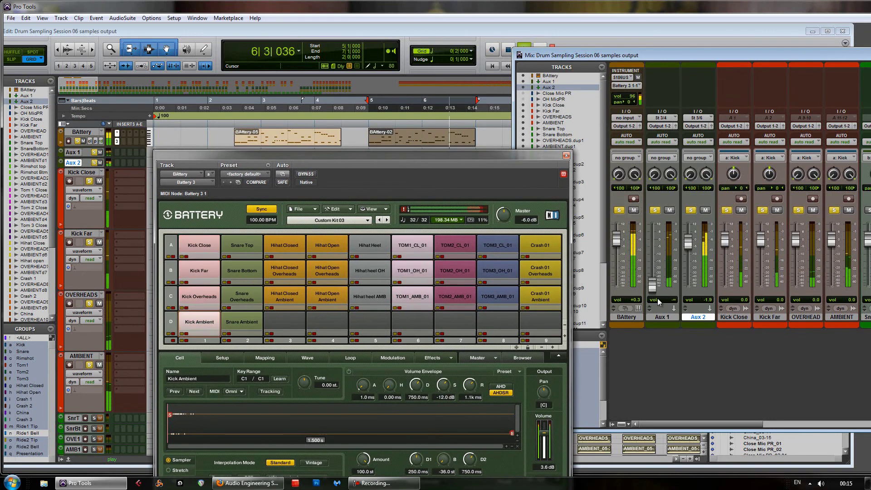
{"action": "left_click_drag", "start_coordinate": [685, 244], "coordinate": [690, 304]}
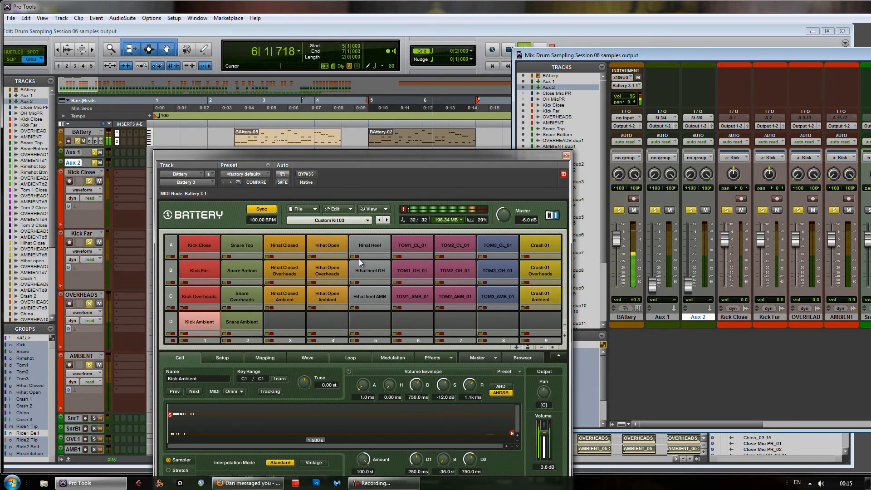
- Raise the Aux 1 fader to -3.1 dB and the Aux 2 fader to -2.2 dB
{"action": "left_click_drag", "start_coordinate": [653, 286], "coordinate": [654, 252]}
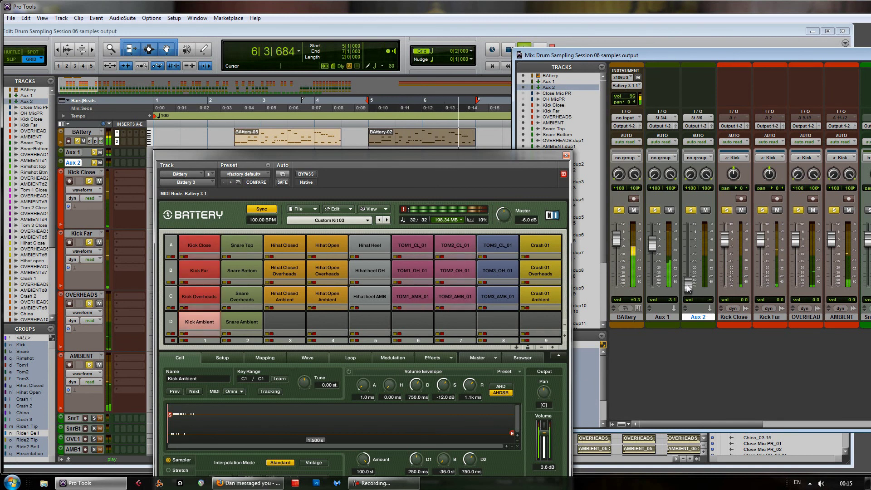
{"action": "left_click_drag", "start_coordinate": [688, 285], "coordinate": [685, 245]}
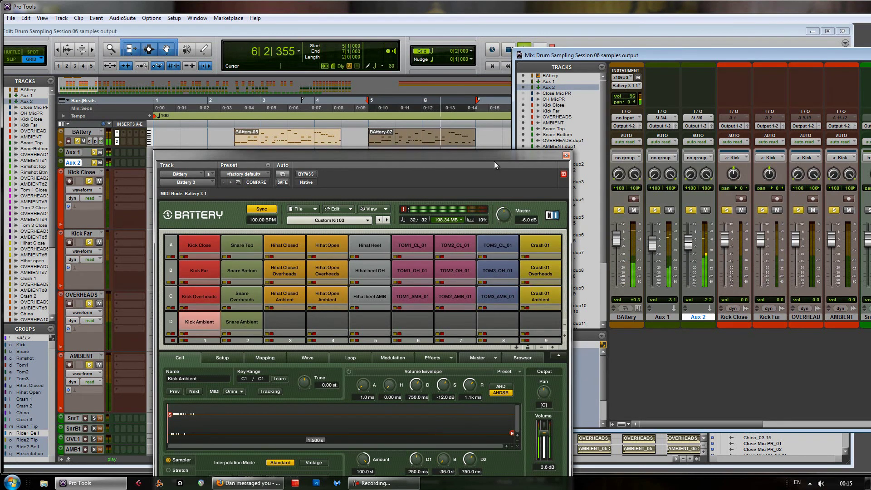
{"action": "left_click_drag", "start_coordinate": [492, 157], "coordinate": [517, 170]}
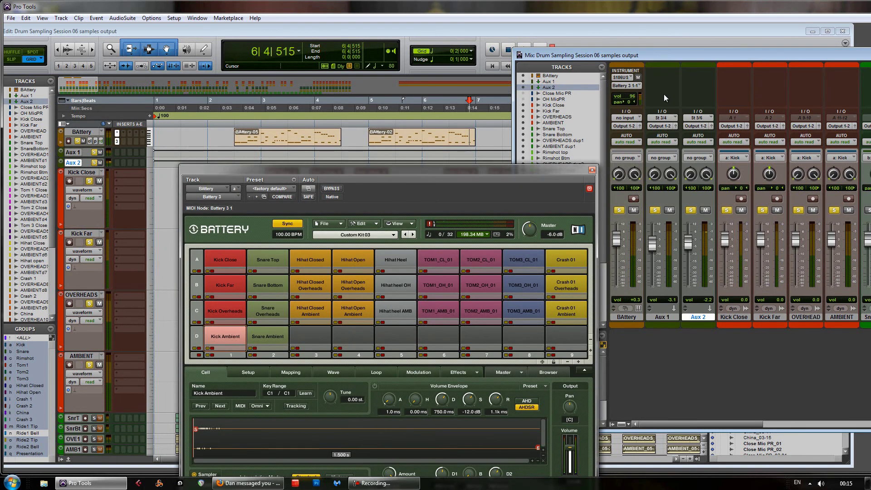
{"action": "left_click_drag", "start_coordinate": [656, 56], "coordinate": [682, 71]}
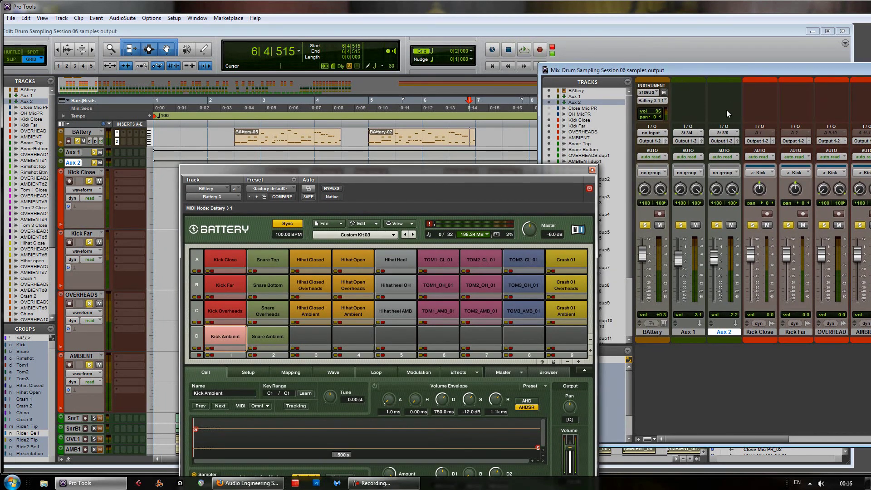
{"action": "left_click_drag", "start_coordinate": [500, 167], "coordinate": [512, 92]}
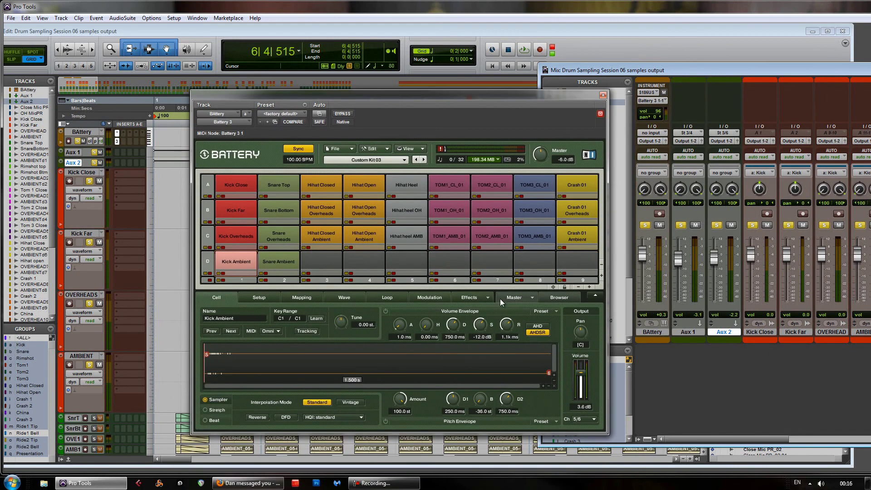
{"action": "left_click", "coordinate": [472, 298]}
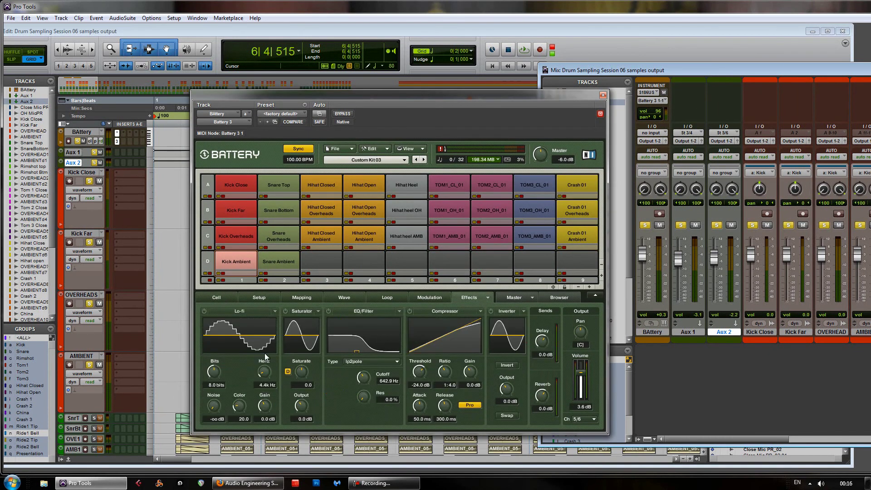
{"action": "left_click", "coordinate": [350, 299]}
{"action": "left_click", "coordinate": [304, 297]}
{"action": "left_click", "coordinate": [225, 298]}
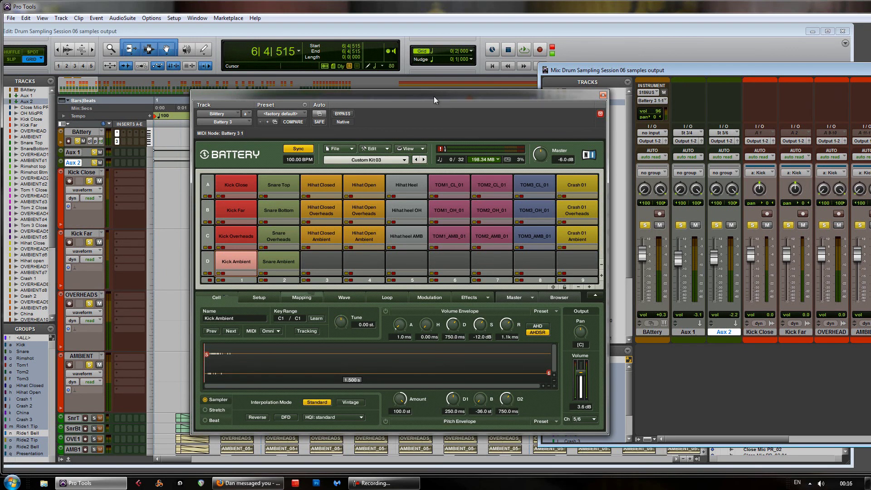
{"action": "left_click_drag", "start_coordinate": [430, 94], "coordinate": [470, 99]}
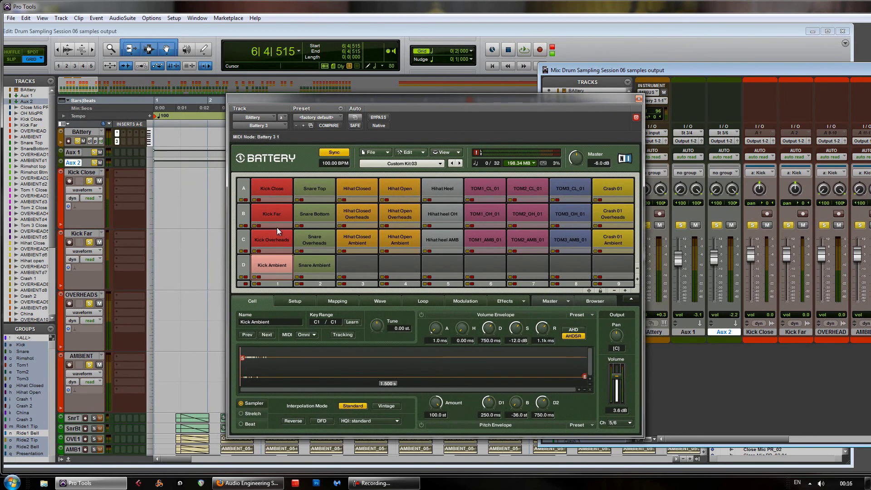
{"action": "left_click", "coordinate": [263, 189]}
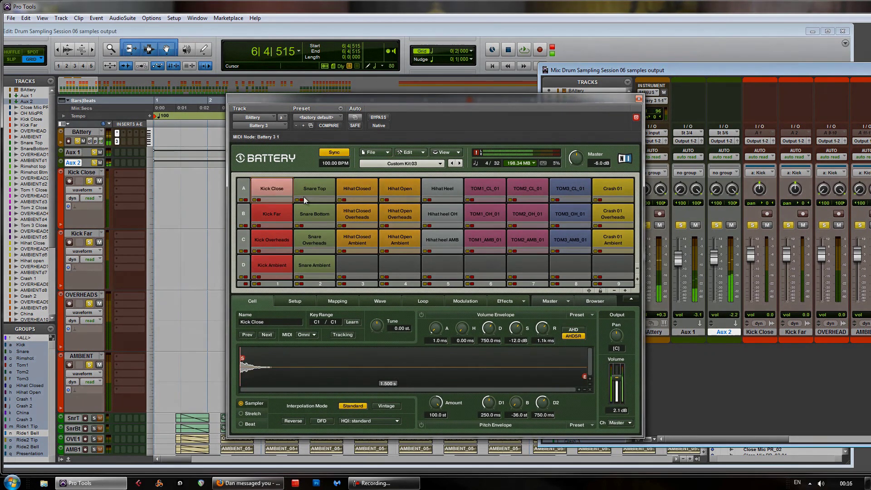
{"action": "left_click", "coordinate": [304, 195]}
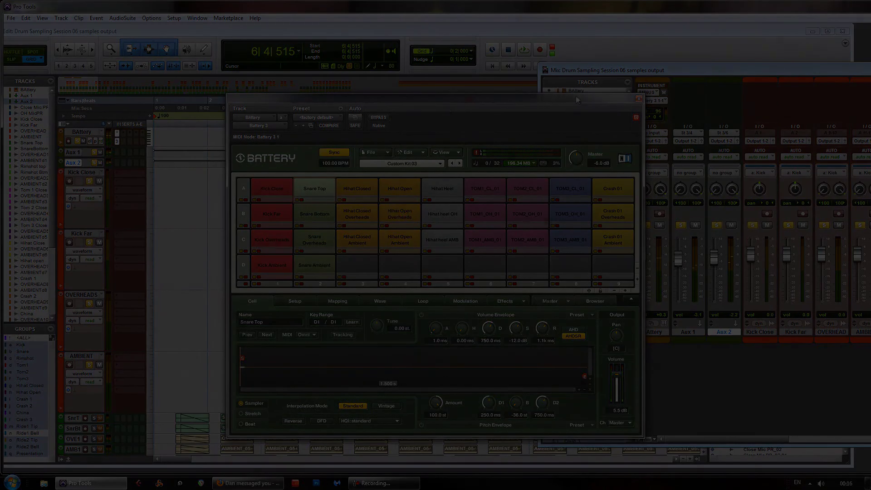